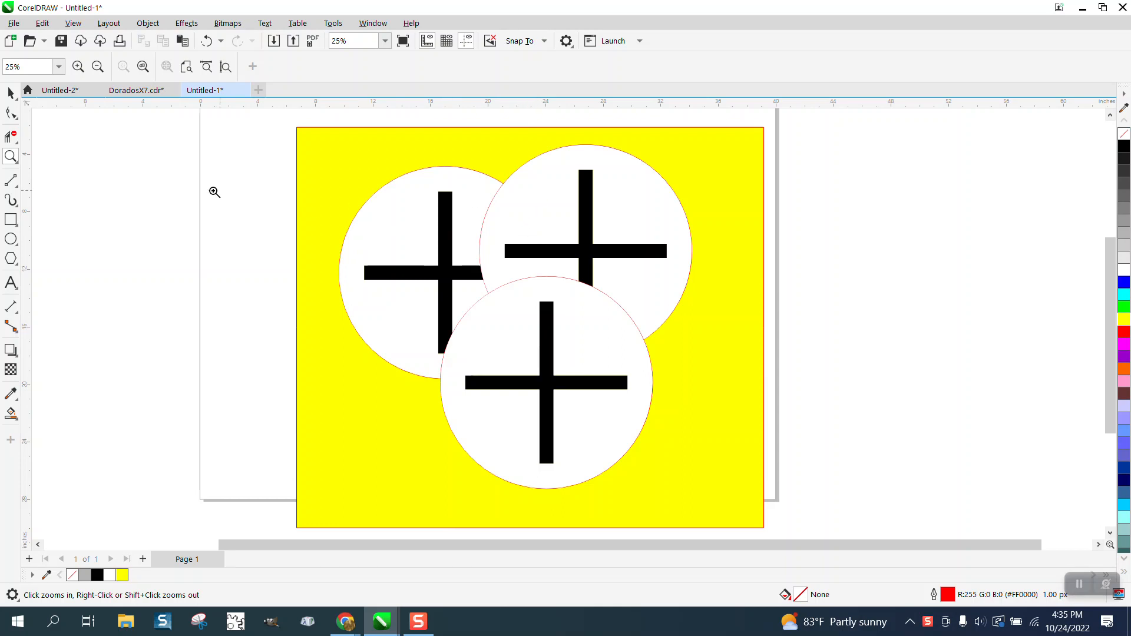
- Move the lower cross-and-circle group up and slightly left to about X 23.3, Y -18.6 inches, overlapping the other two circles
left_click(10, 92)
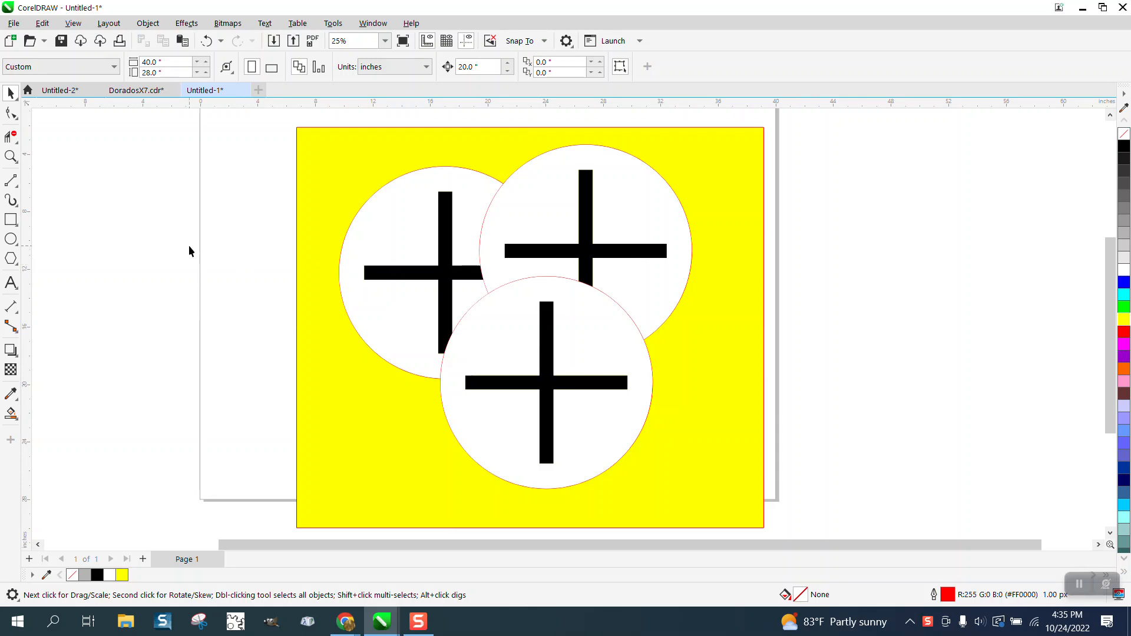
left_click(644, 228)
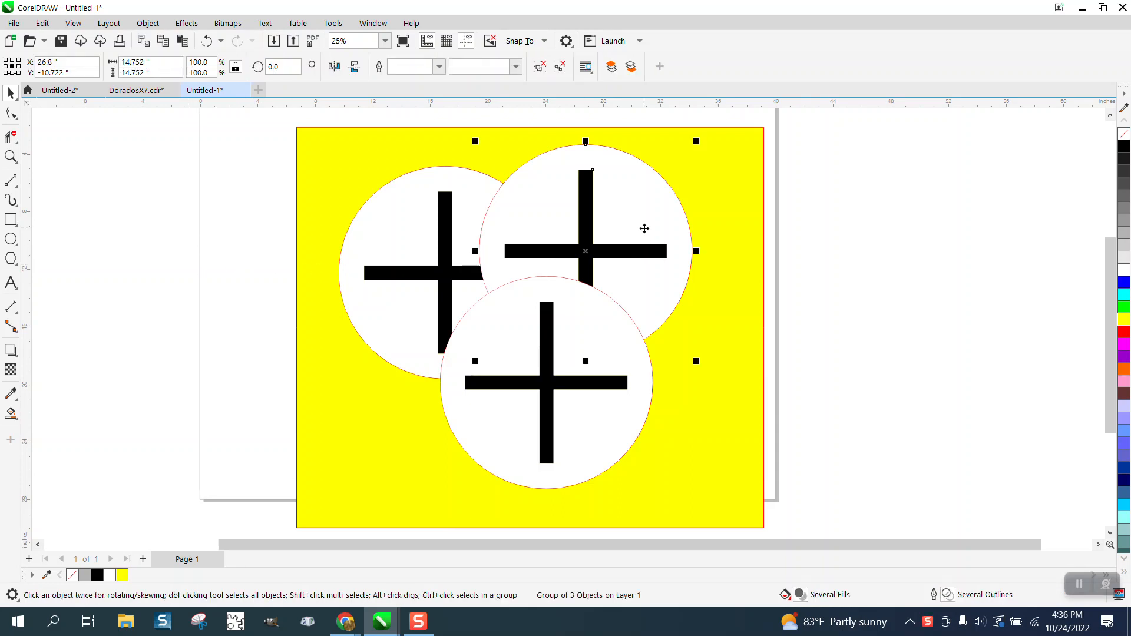
left_click_drag(643, 229, 598, 338)
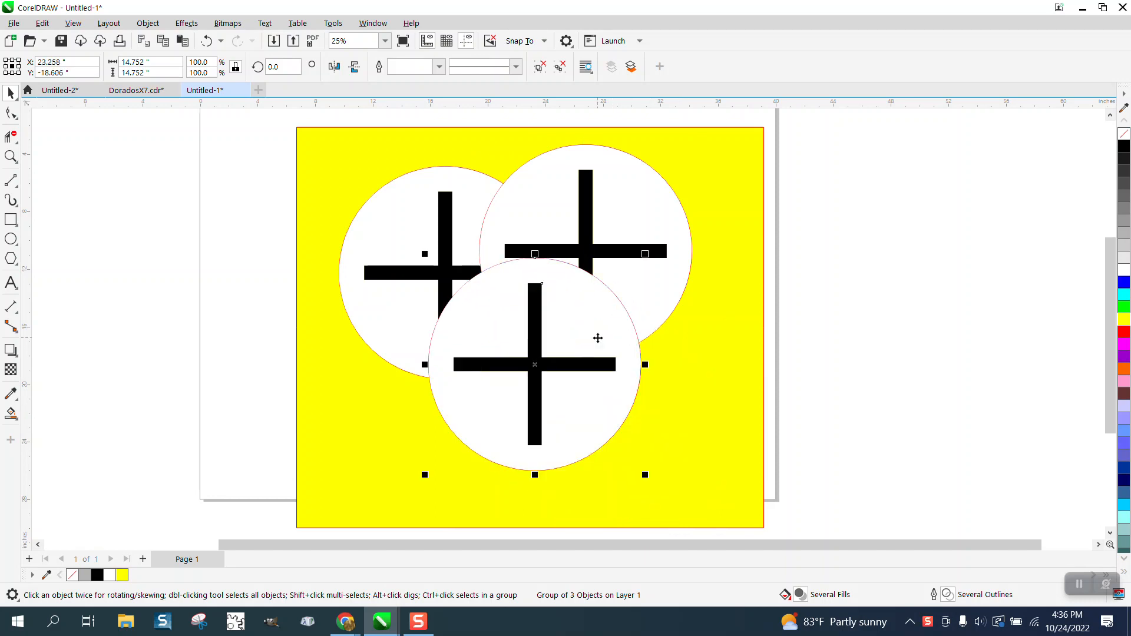
- Send the lower cross-and-circle group to the back, behind all other objects
left_click(147, 23)
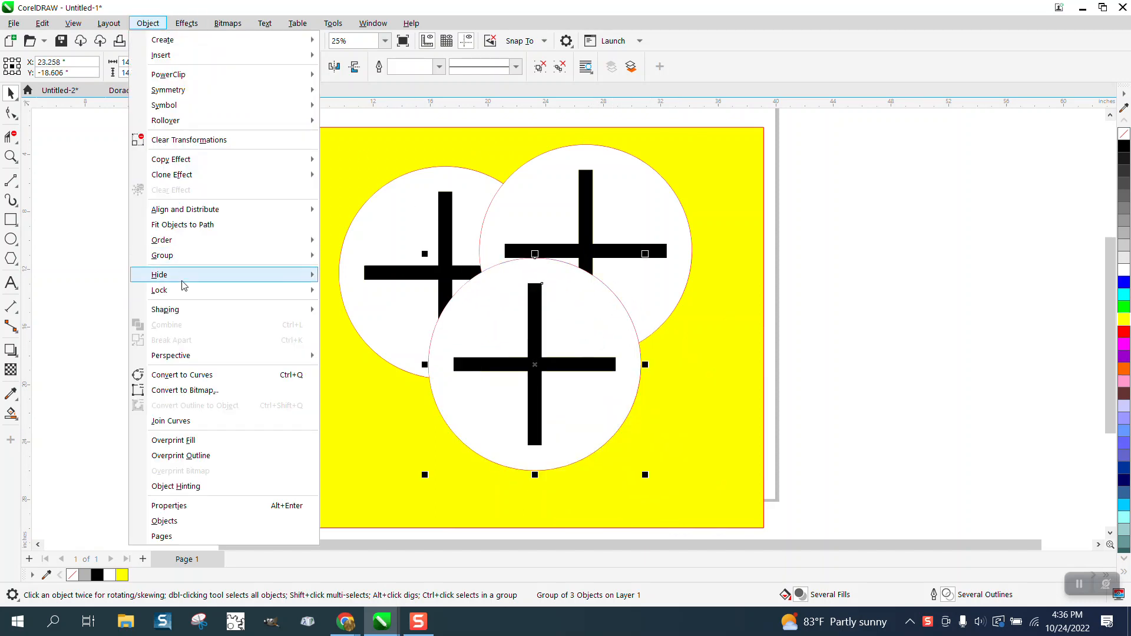
mouse_move(189, 255)
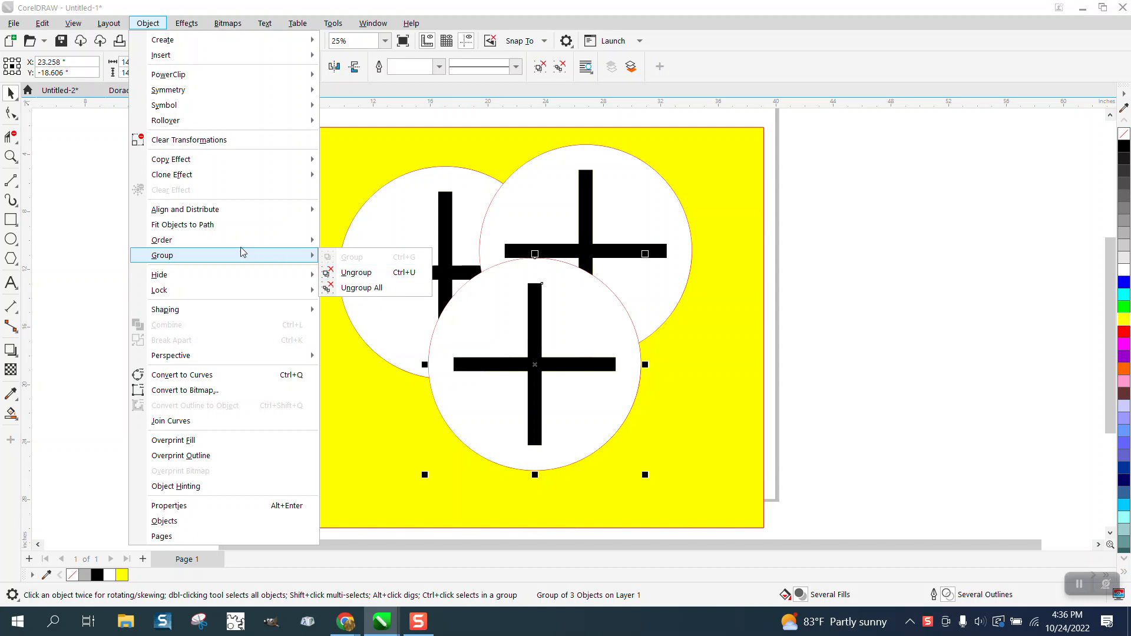
mouse_move(241, 240)
left_click(347, 273)
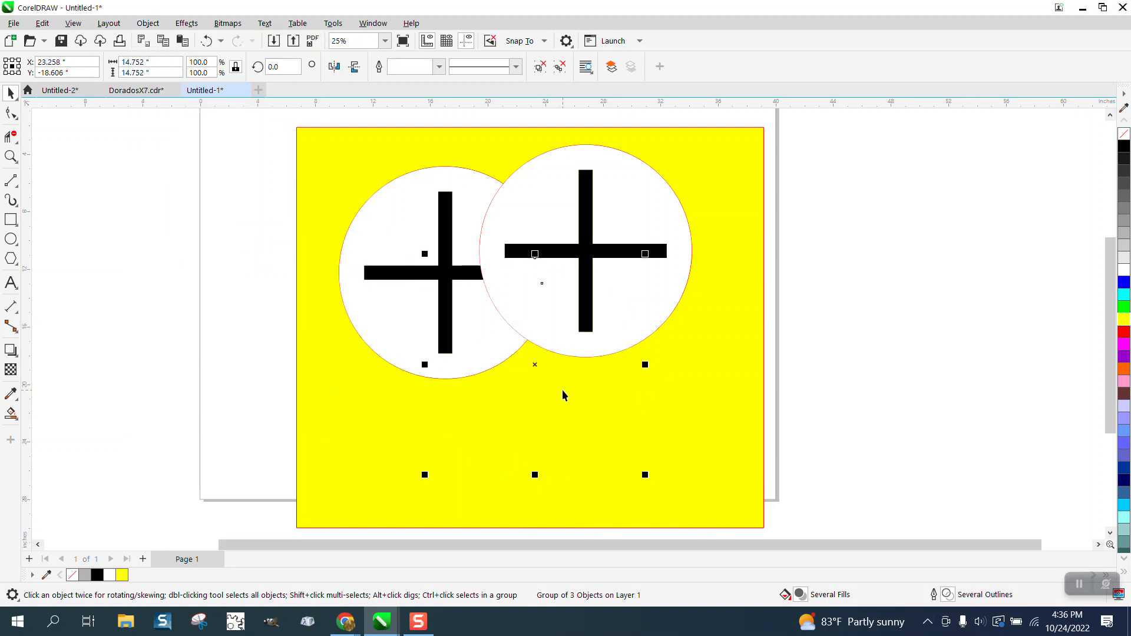
- Send the yellow rectangle to the back of the page
left_click(755, 248)
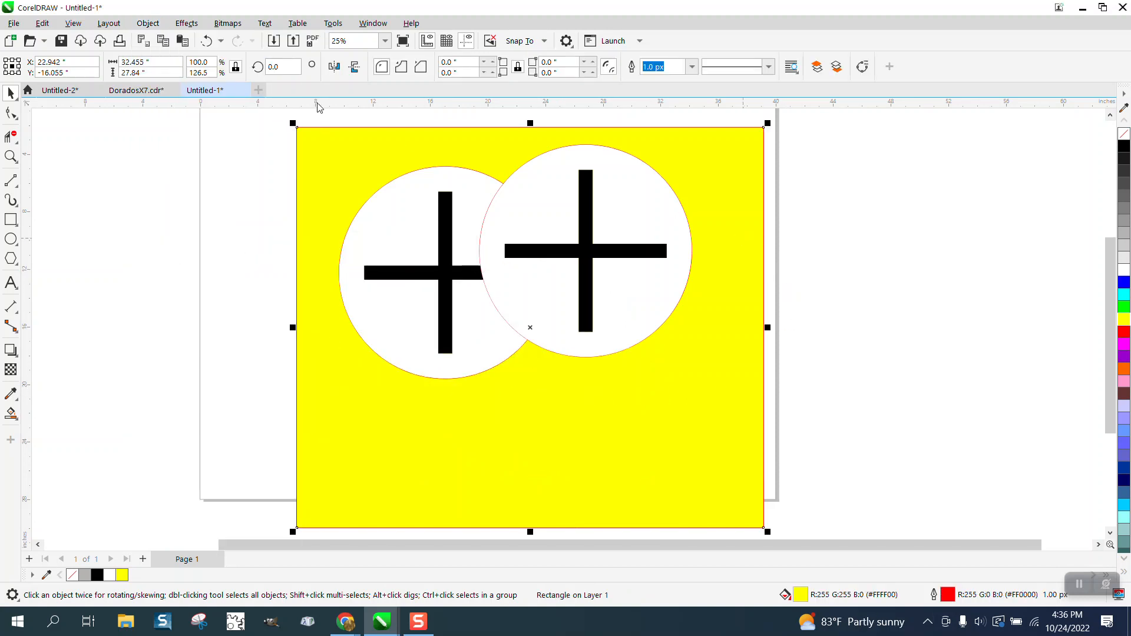
left_click(148, 23)
mouse_move(173, 257)
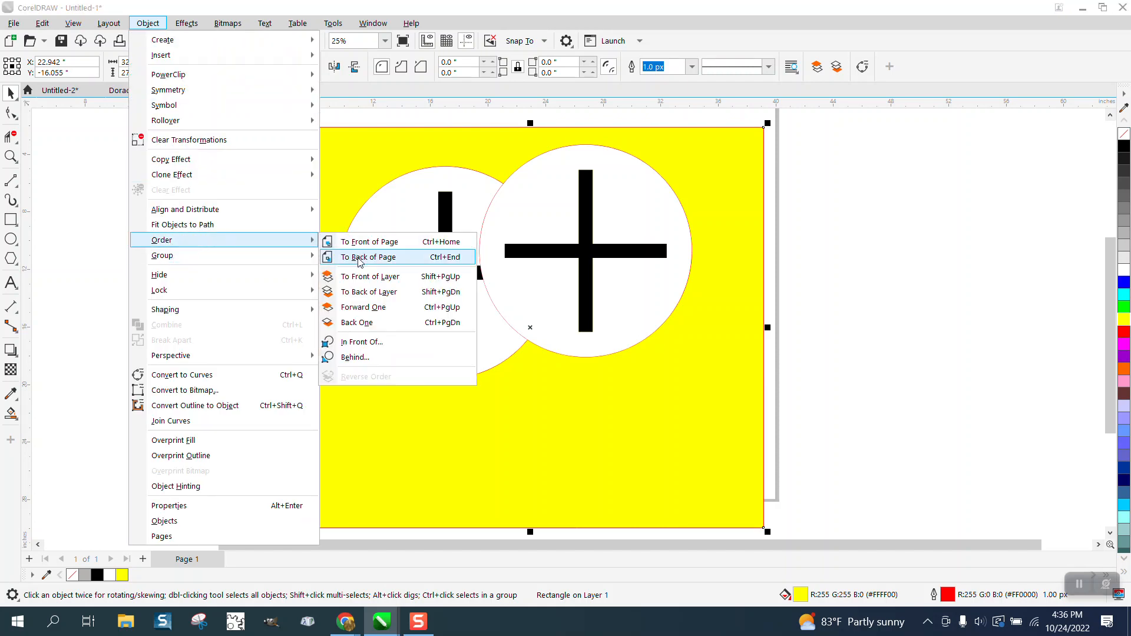
left_click(361, 258)
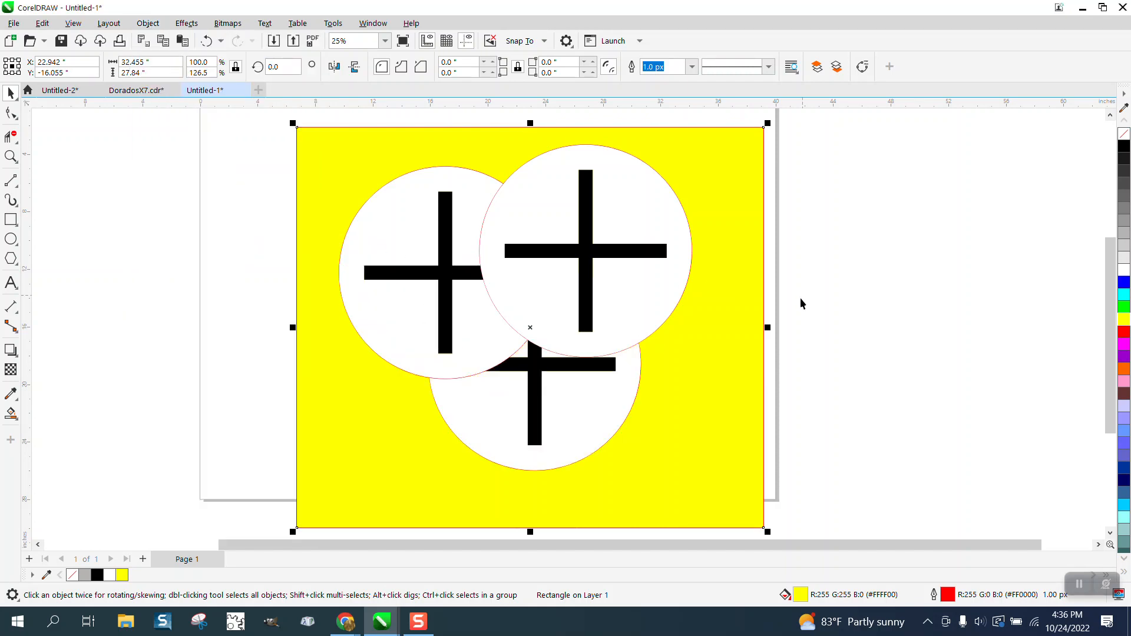
- Undo the last two stacking-order changes
left_click(600, 419)
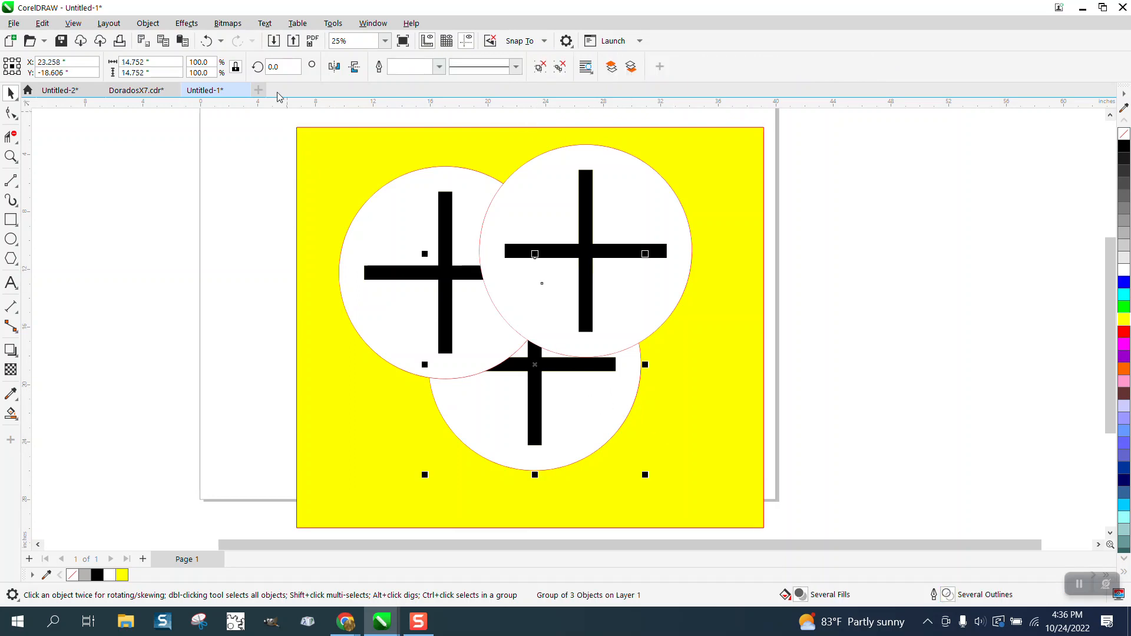
left_click(207, 42)
left_click(208, 44)
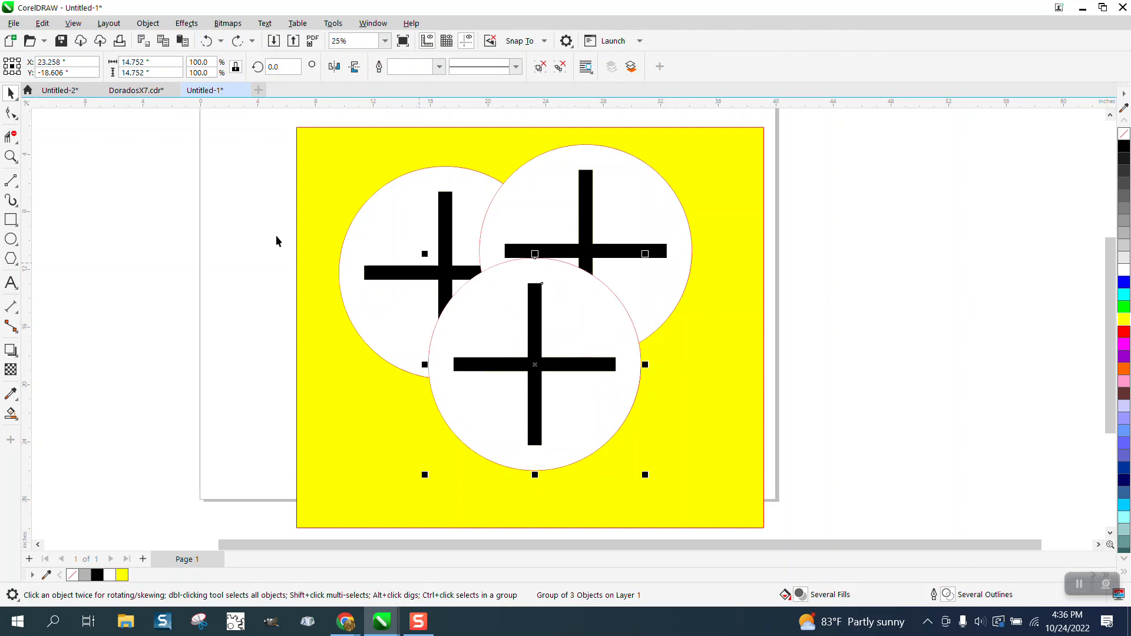
- Ungroup the lower cross-and-circle group and delete its white-filled shape
left_click(148, 23)
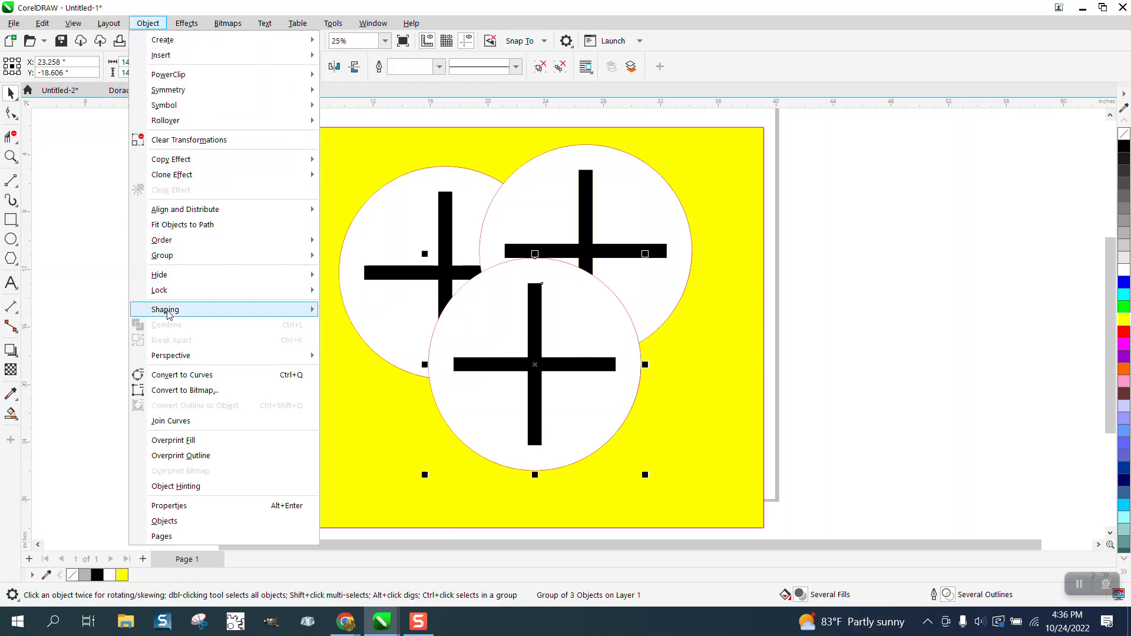
mouse_move(179, 256)
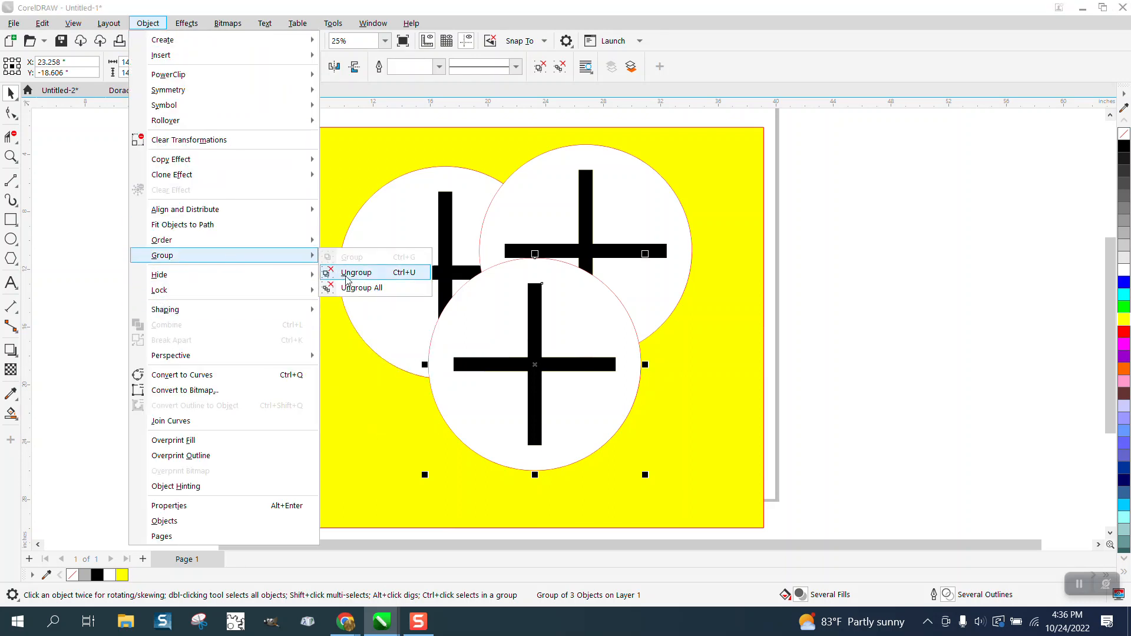
left_click(343, 273)
left_click(59, 281)
left_click(585, 340)
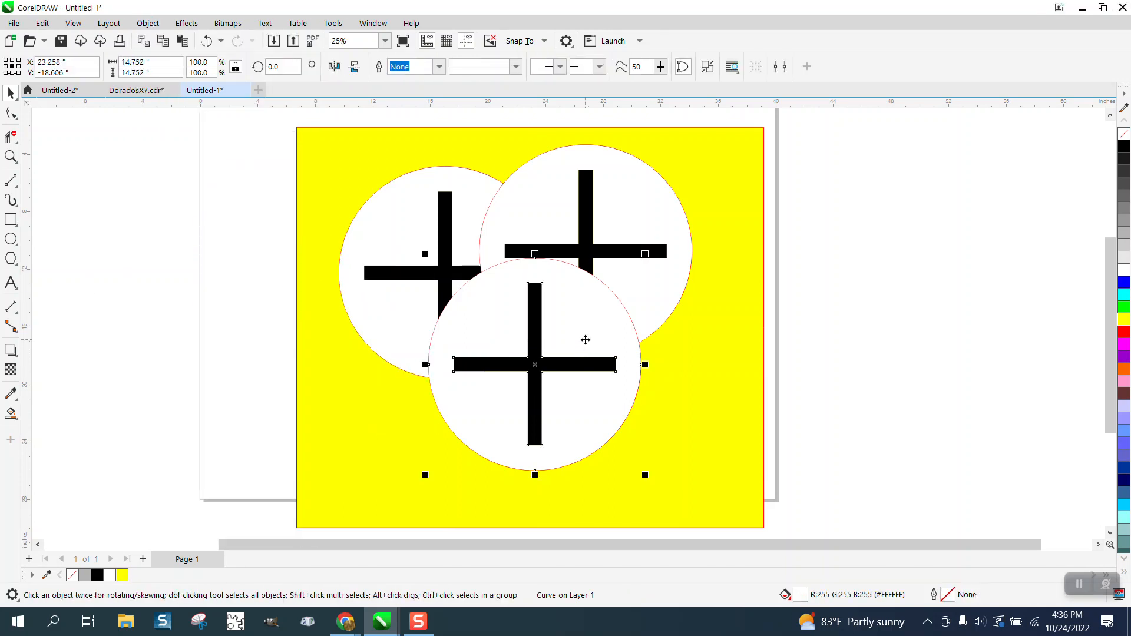
key("Delete")
- Ungroup the upper-right cross-and-circle group and delete its white-filled shape
left_click(615, 288)
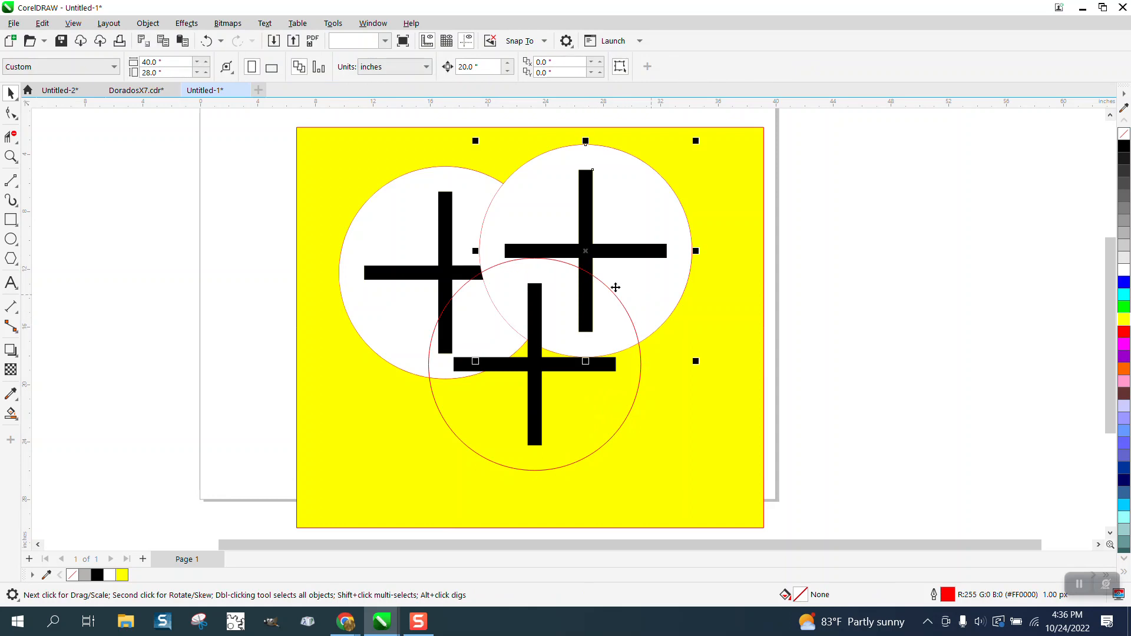
left_click(148, 23)
mouse_move(182, 265)
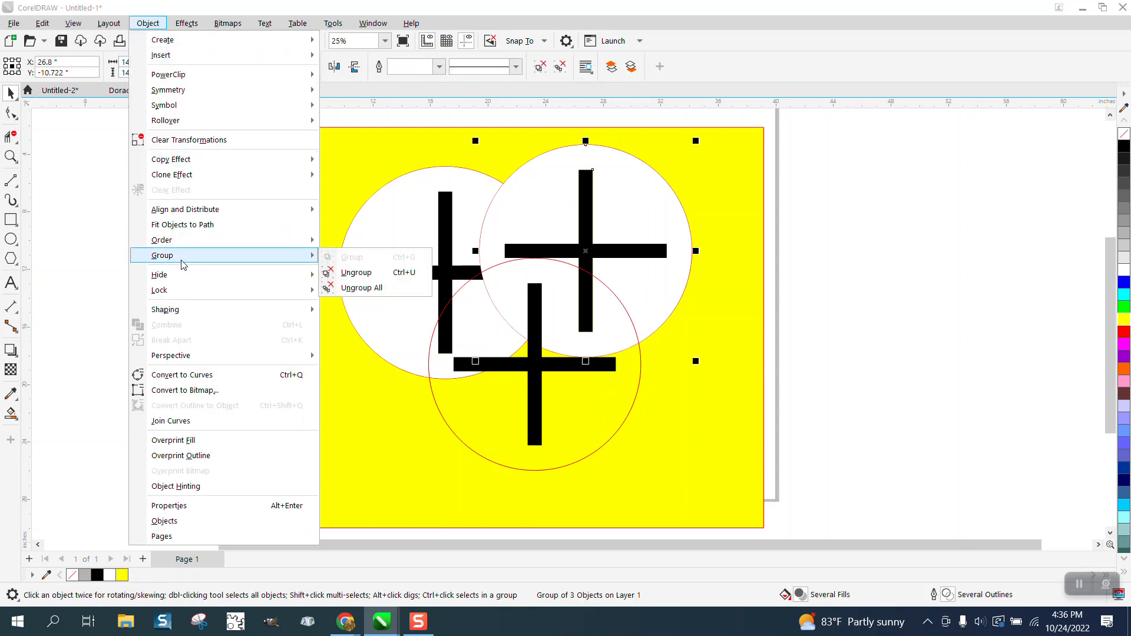
left_click(358, 272)
left_click(772, 229)
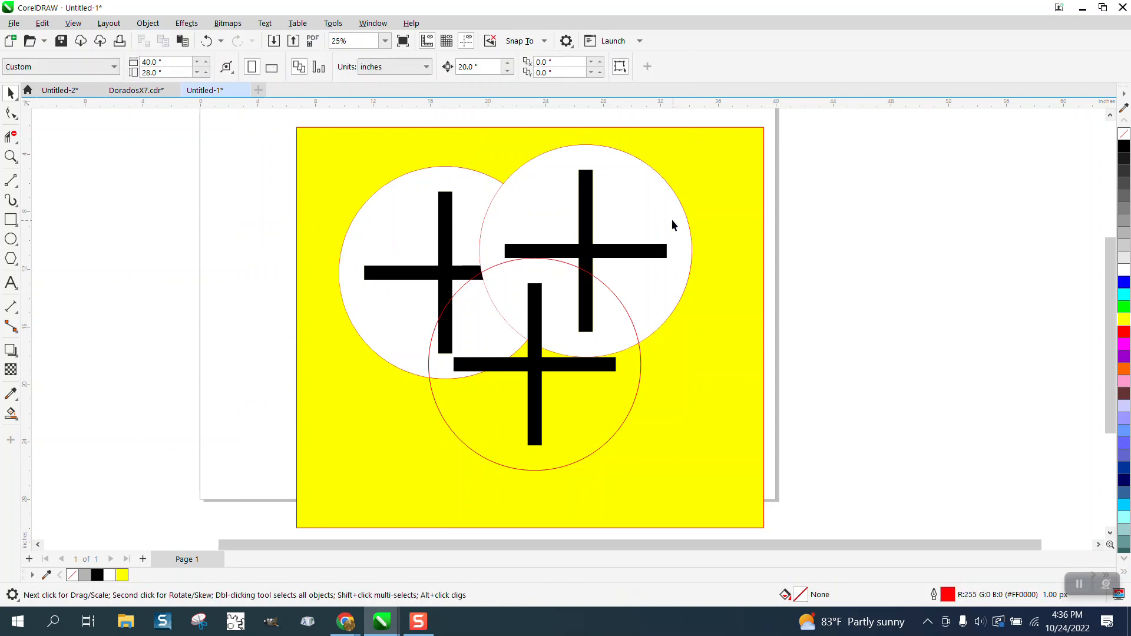
left_click(670, 224)
key("Delete")
left_click(469, 204)
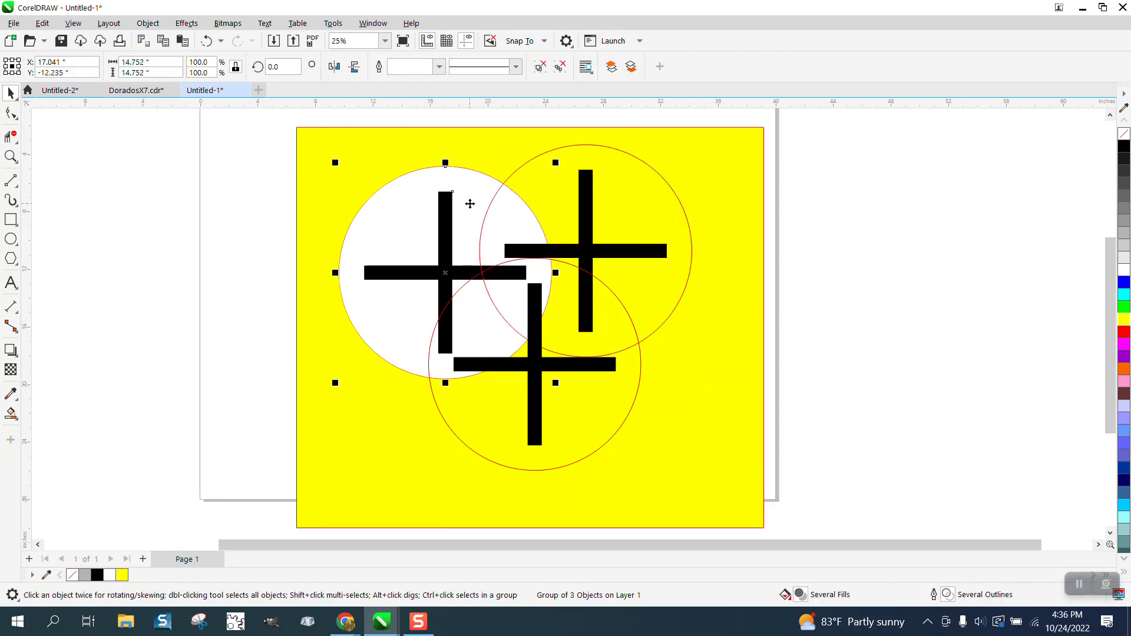
left_click(148, 23)
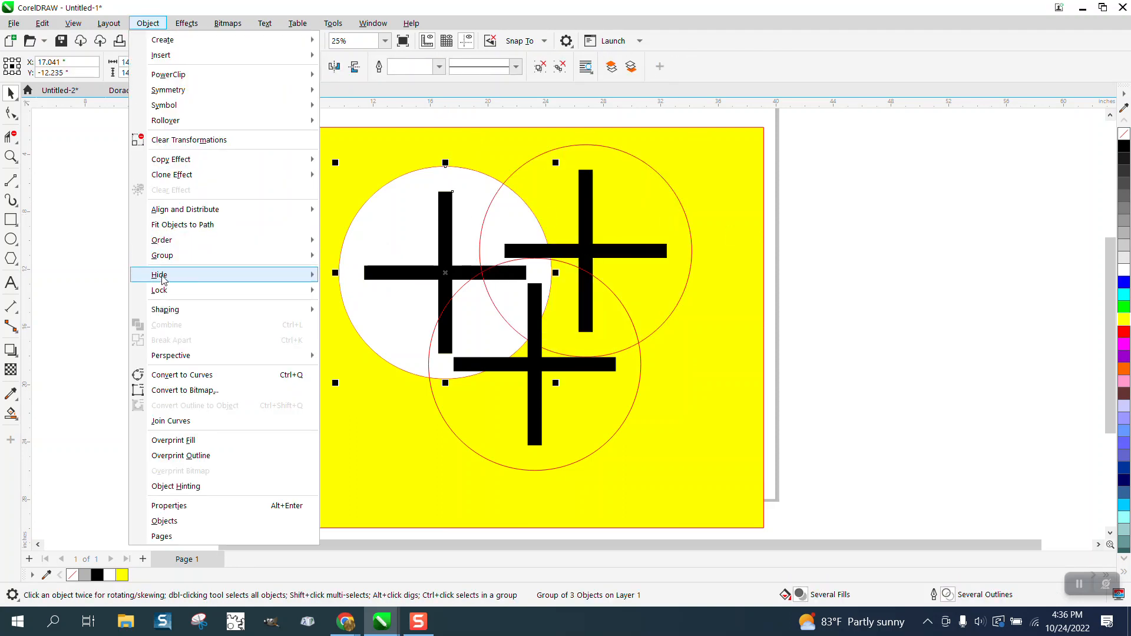
mouse_move(163, 255)
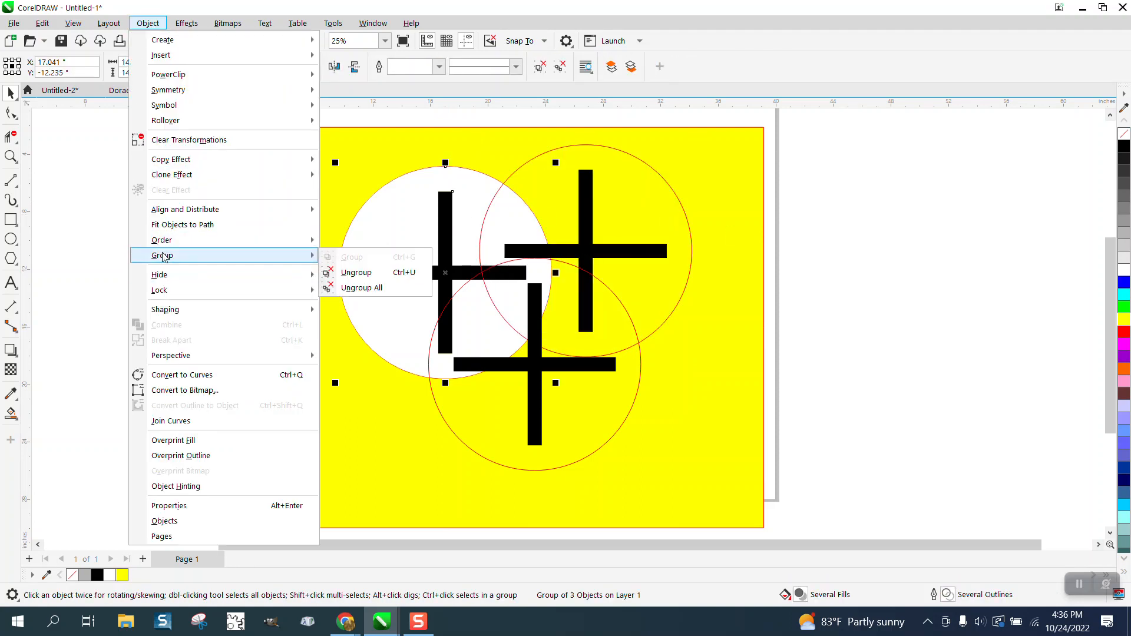
left_click(34, 240)
left_click(389, 233)
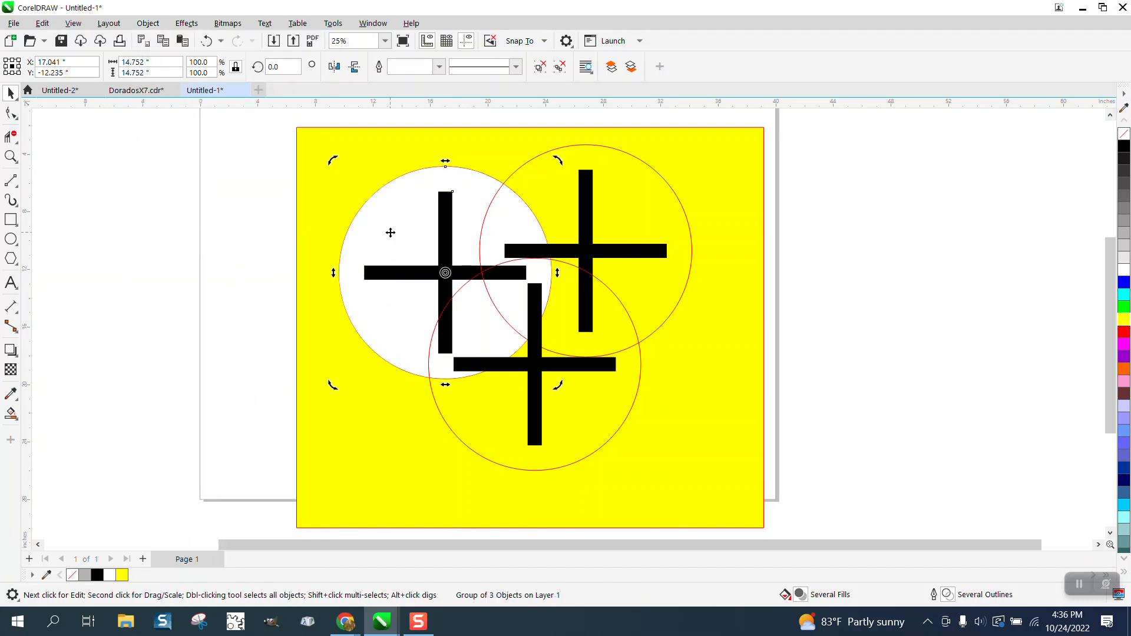
key("Delete")
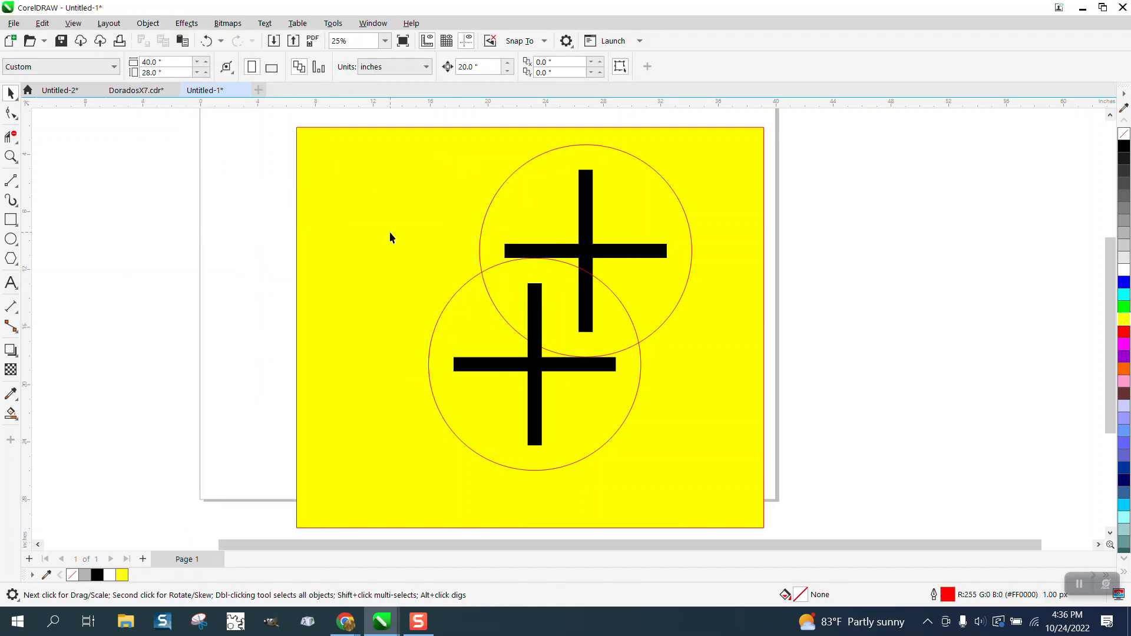
key("ctrl+z")
- Ungroup the upper-left cross-and-circle group and delete its white-filled shape
left_click(155, 26)
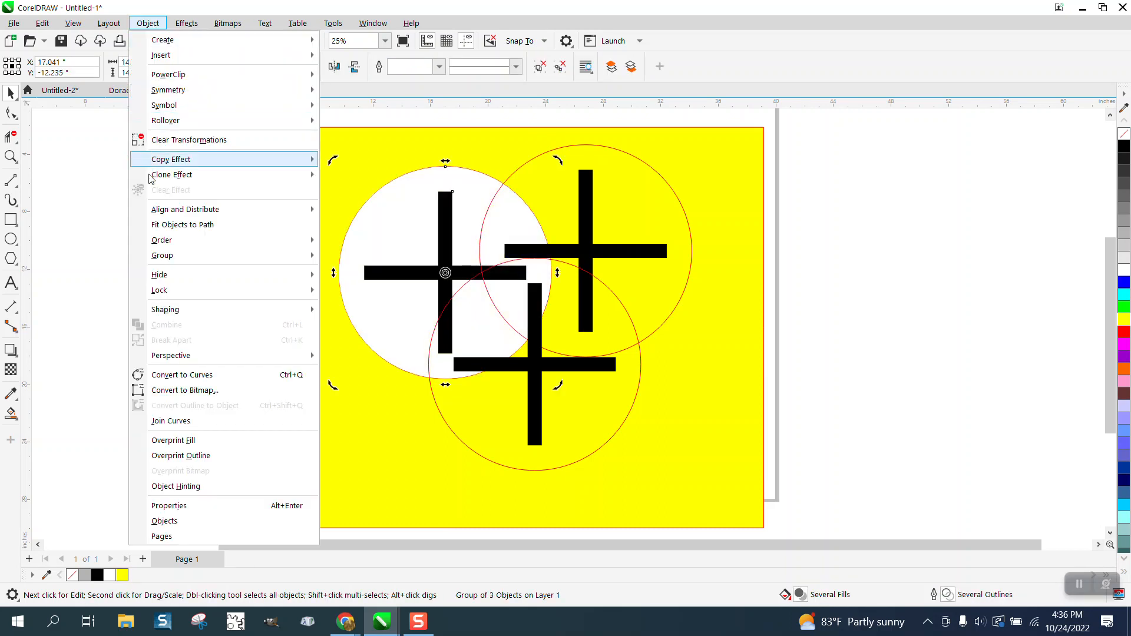
mouse_move(171, 260)
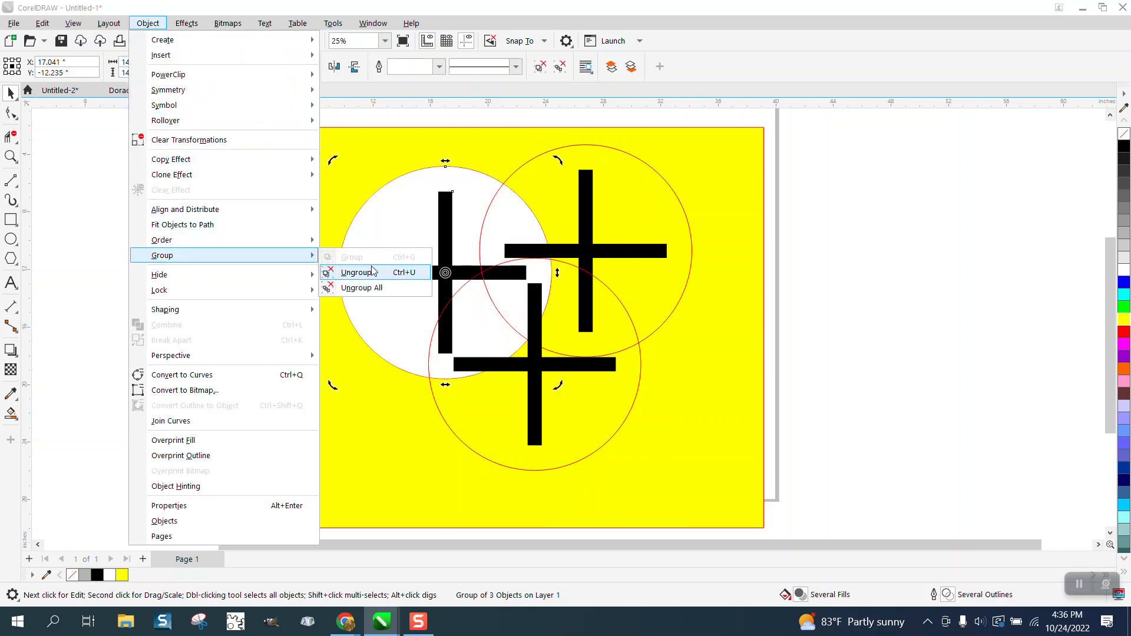
left_click(353, 272)
left_click(157, 222)
left_click(415, 220)
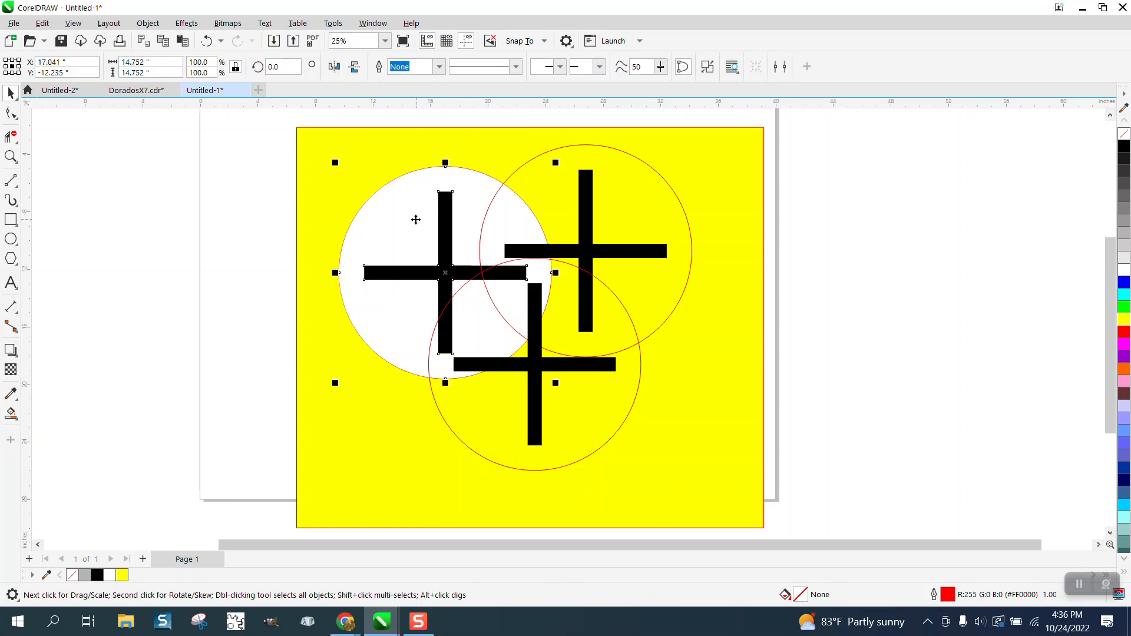
key("Delete")
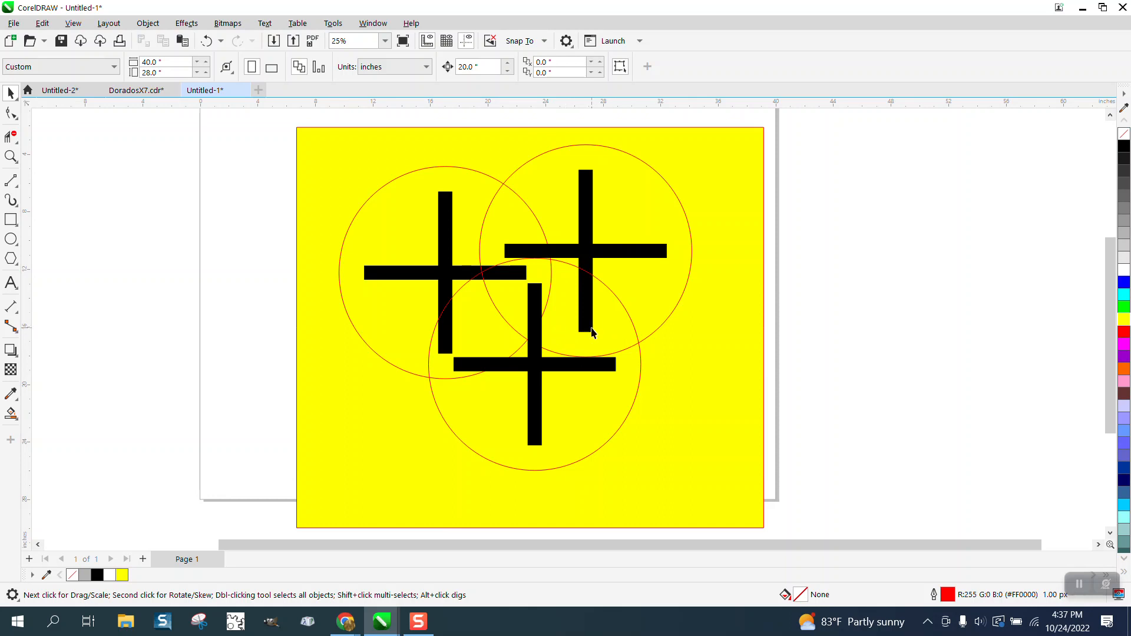
- Move the black cross of the upper-right circle 20 inches to the right, off the yellow rectangle
scroll(482, 265, "down", 1)
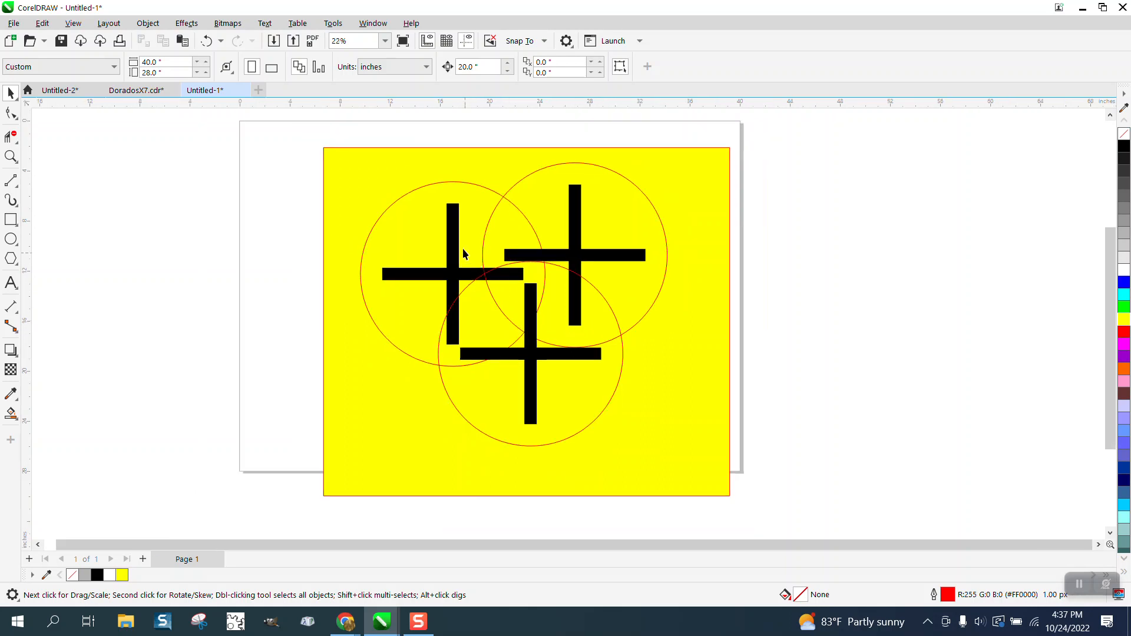
left_click(601, 258)
key("shift+Right")
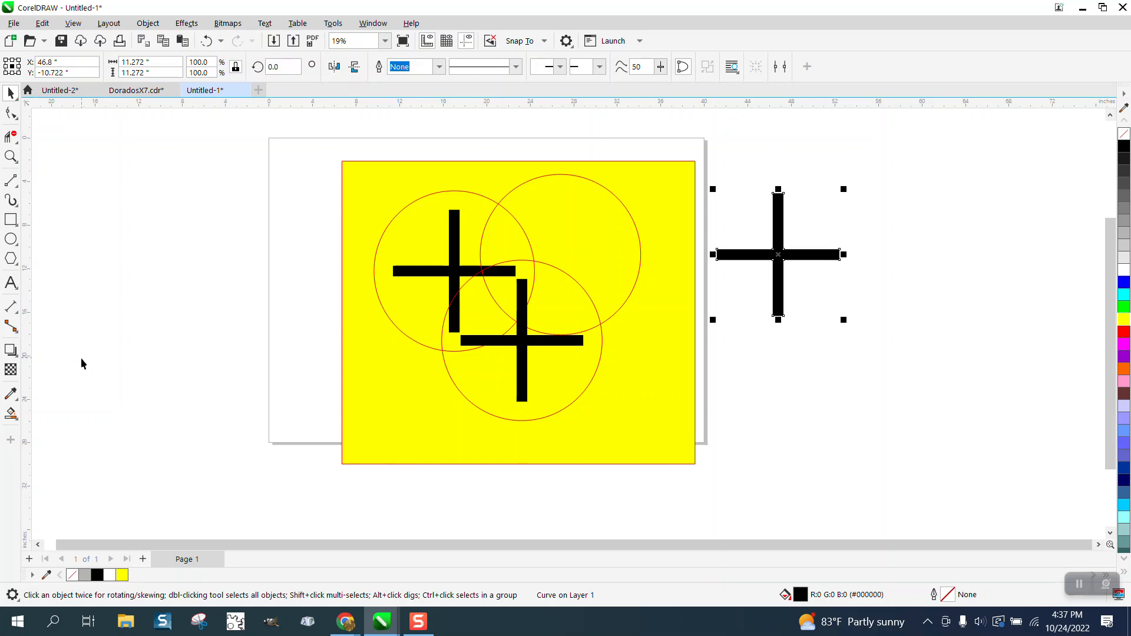
- Smart-fill the non-overlapped region of the upper-right circle with blue and move the blue shape 20 inches right onto the cross
left_click(12, 414)
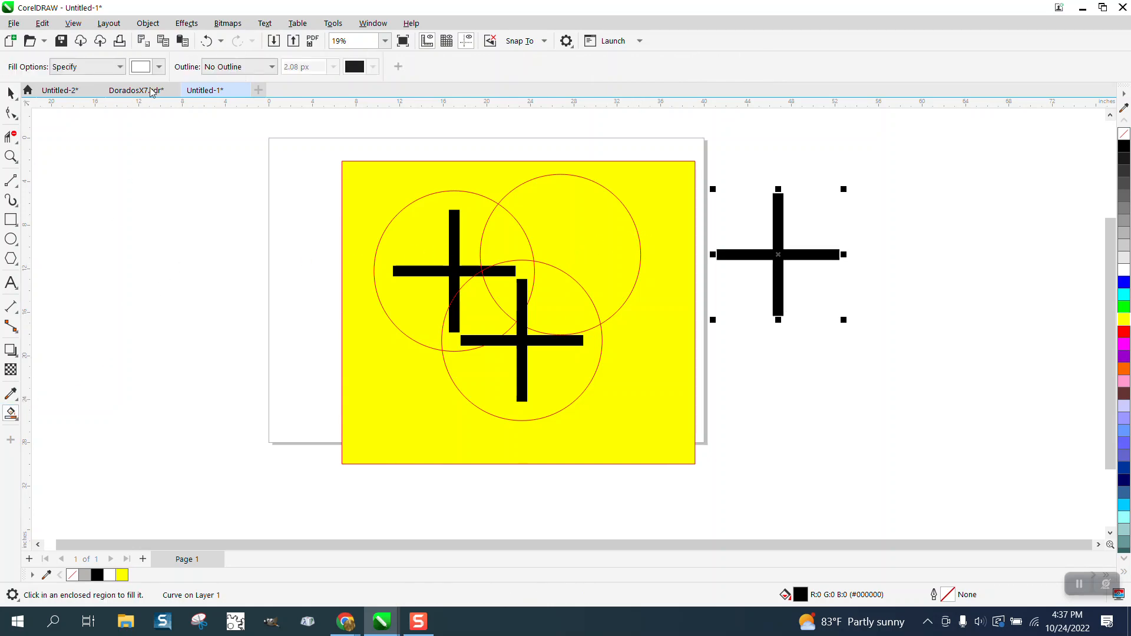
left_click(159, 66)
left_click(201, 153)
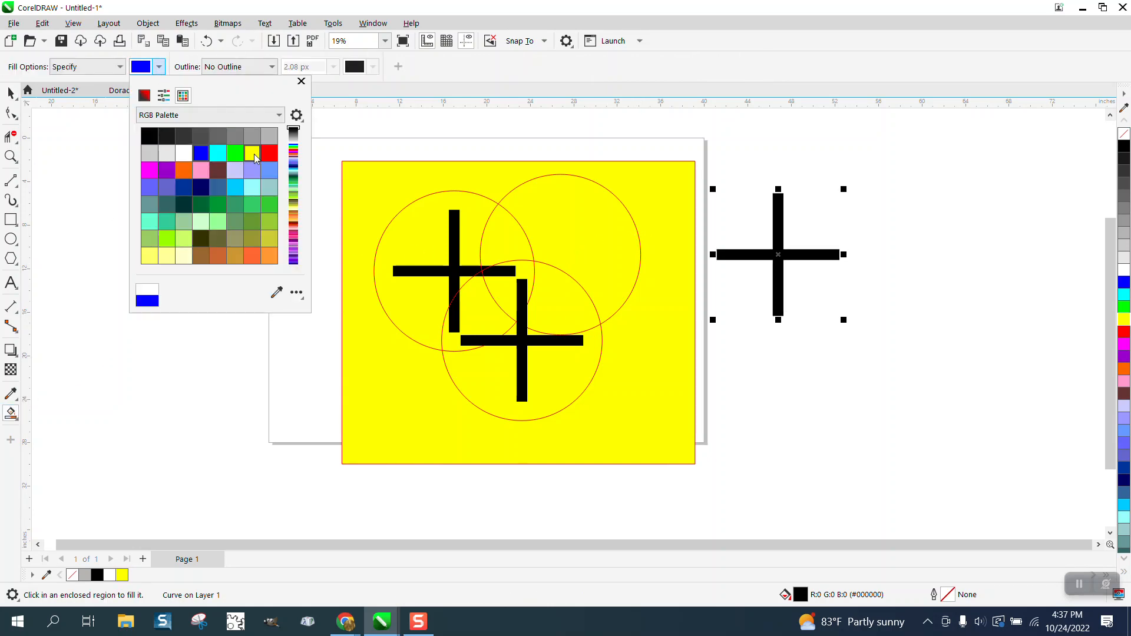
left_click(614, 233)
left_click(612, 234)
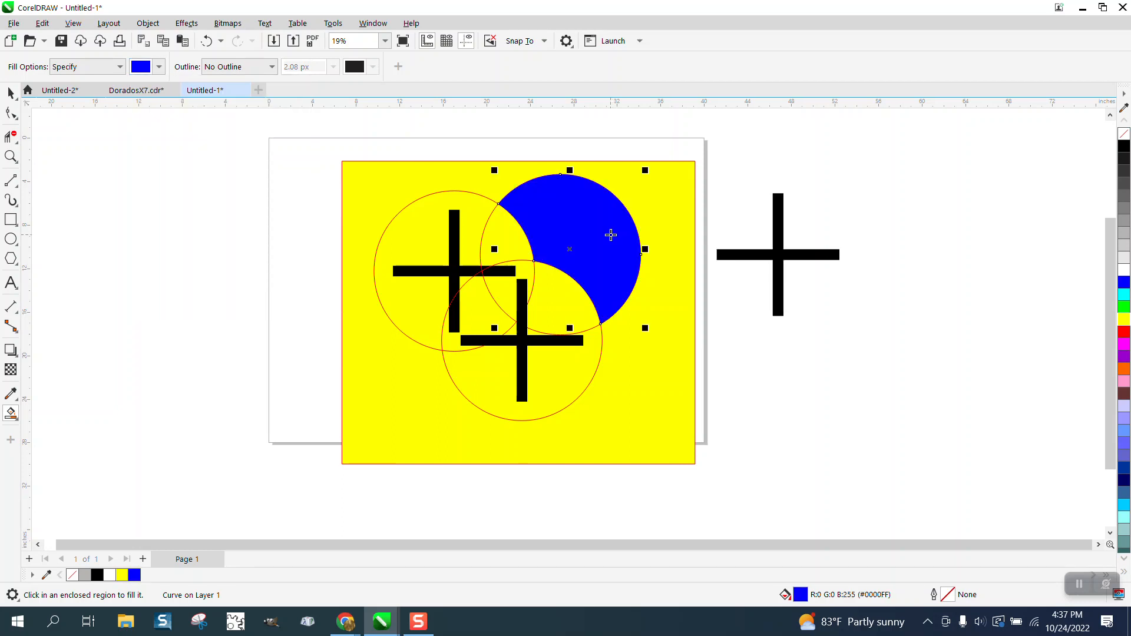
key("Right")
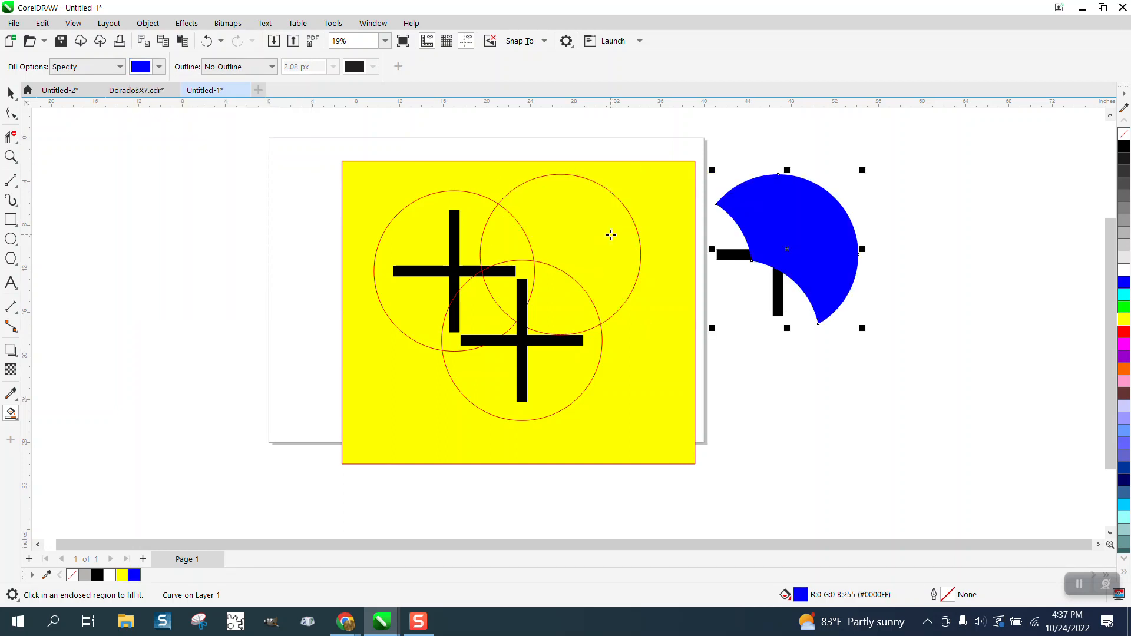
- Intersect the blue shape with the black cross and move the resulting piece 20 inches left, back into the upper-right circle
left_click(9, 93)
left_click_drag(687, 129, 884, 369)
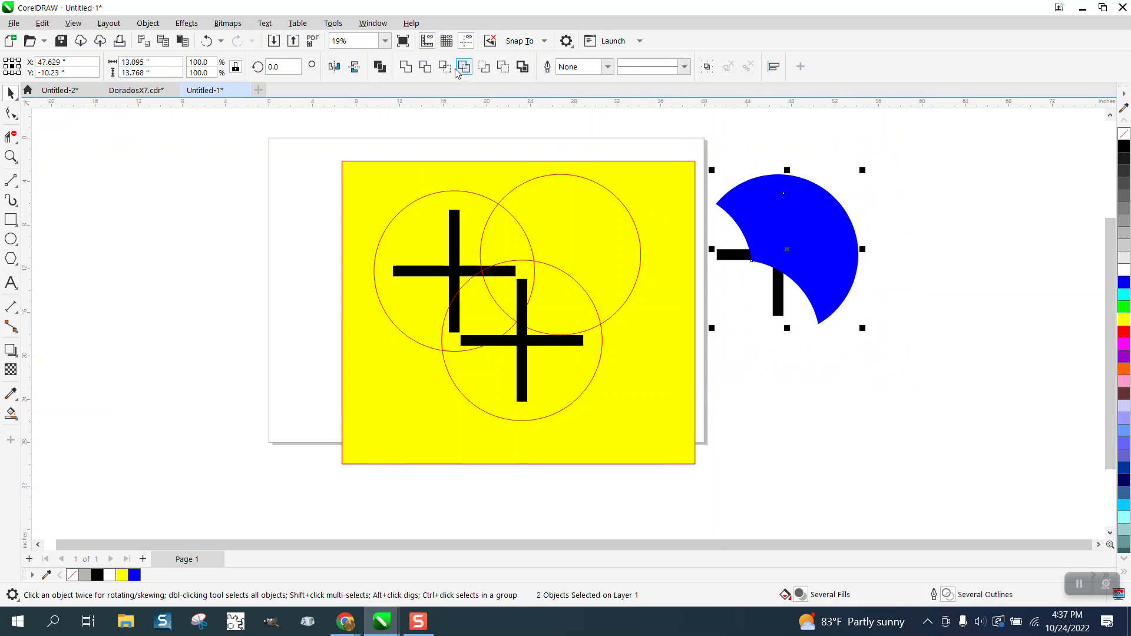
left_click(445, 67)
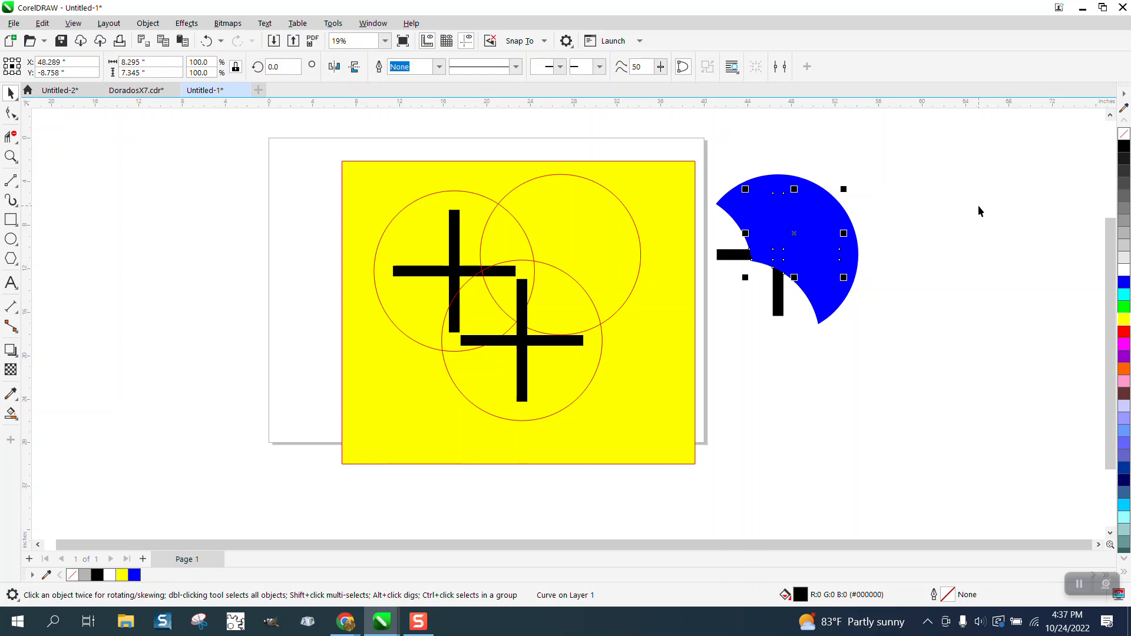
key("Left")
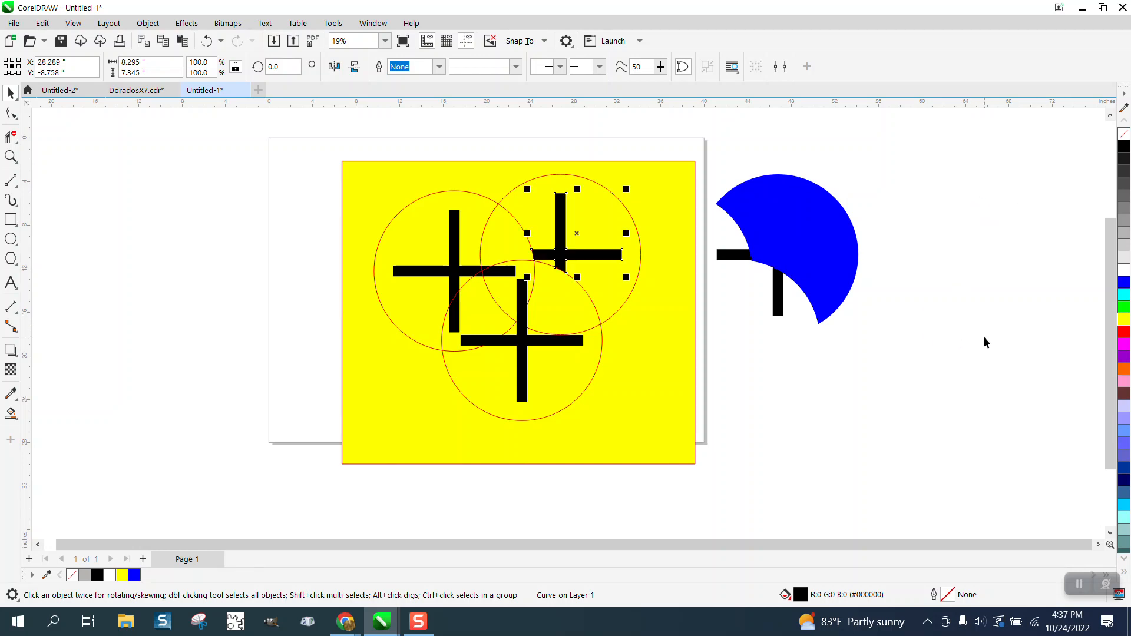
- Delete the leftover blue shape and black cross beside the yellow rectangle
left_click(828, 366)
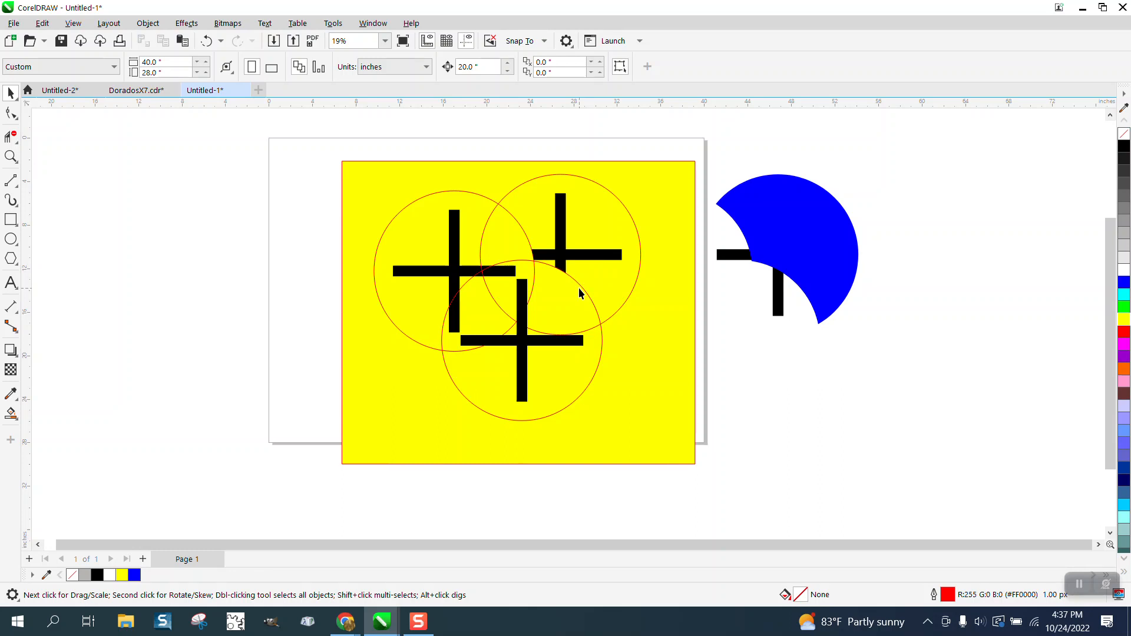
left_click_drag(715, 146, 939, 383)
key("Delete")
- Move the upper-left circle's black cross 20 inches left, and smart-fill the circle's non-overlapped region blue, shifting that fill 20 inches left onto the cross
left_click(460, 266)
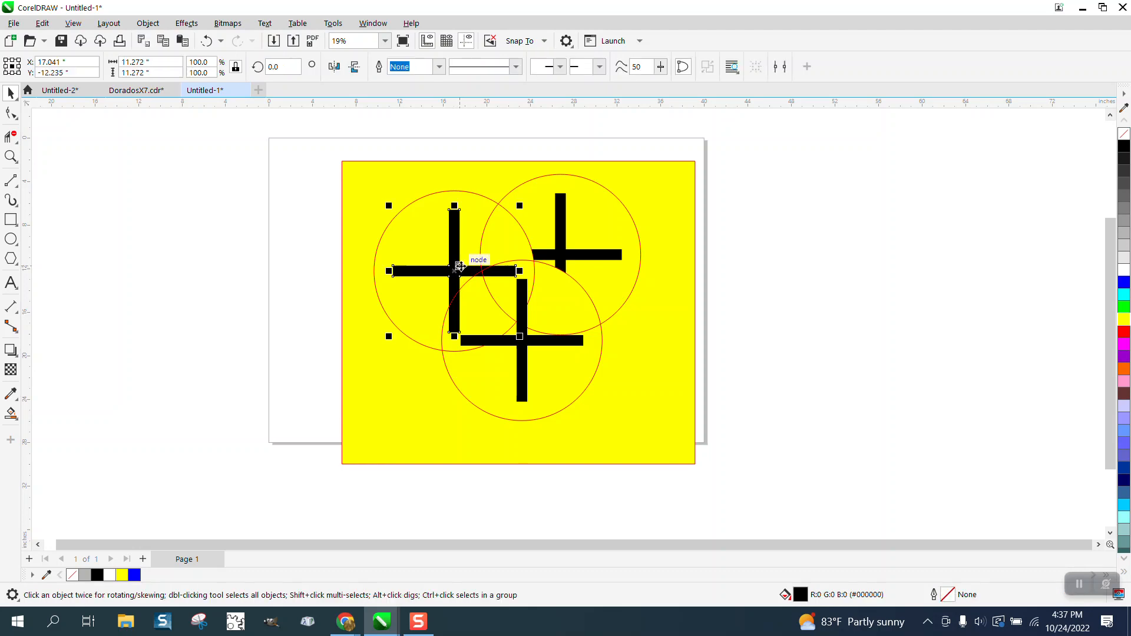
key("shift+Left")
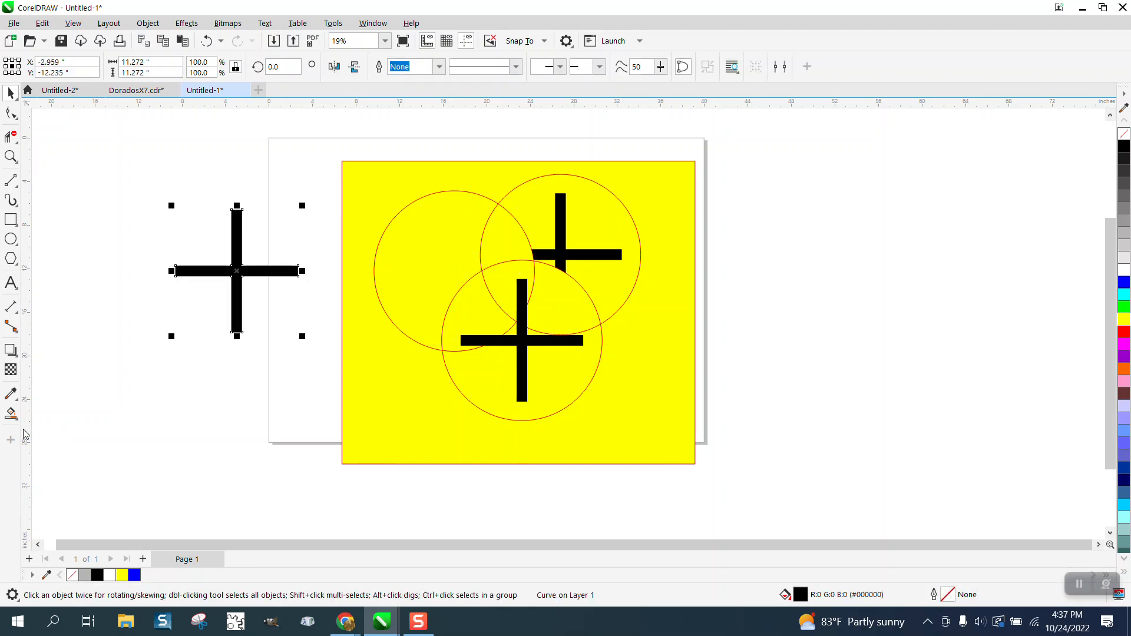
left_click(11, 413)
left_click(417, 259)
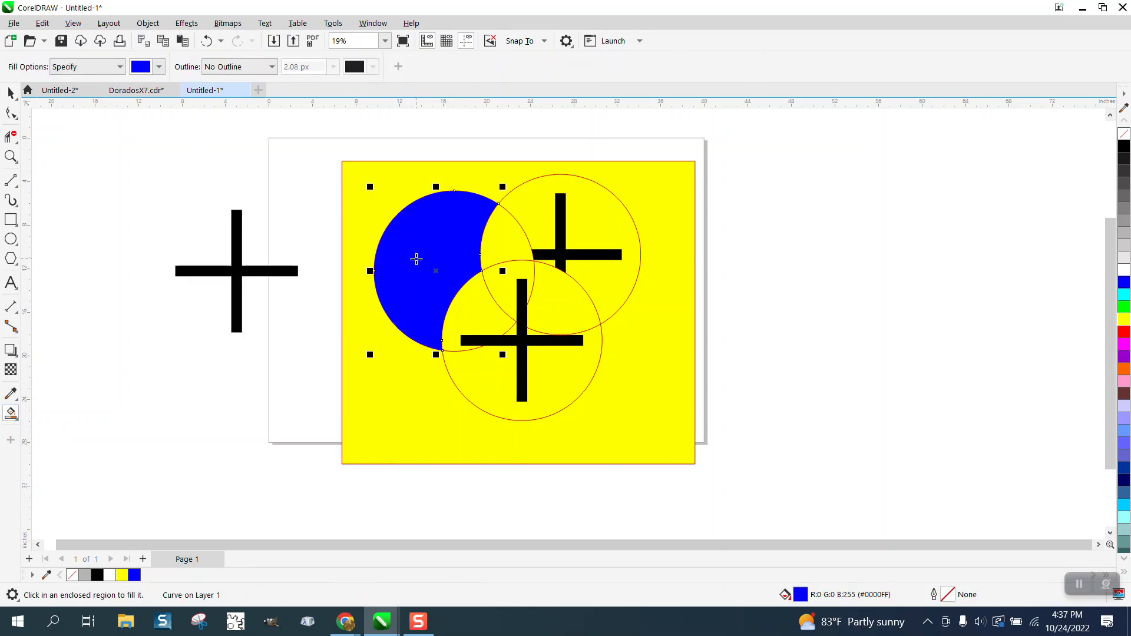
key("shift+Left")
- Intersect the blue shape with the black cross and move the resulting piece 20 inches right, back into the upper-left circle
left_click(11, 92)
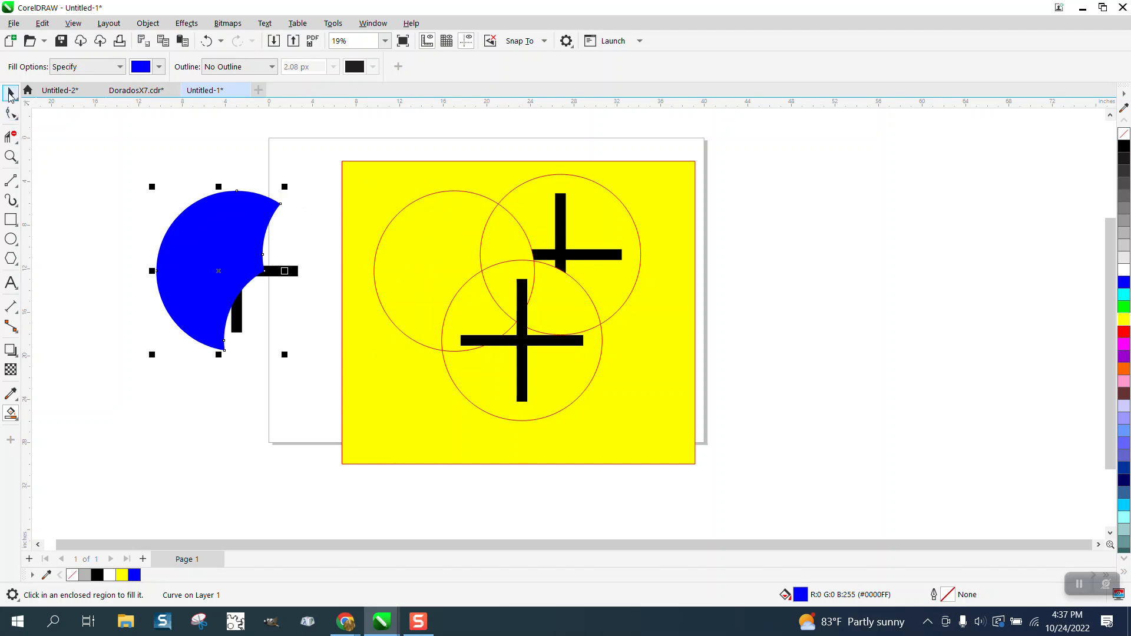
left_click_drag(133, 135, 324, 378)
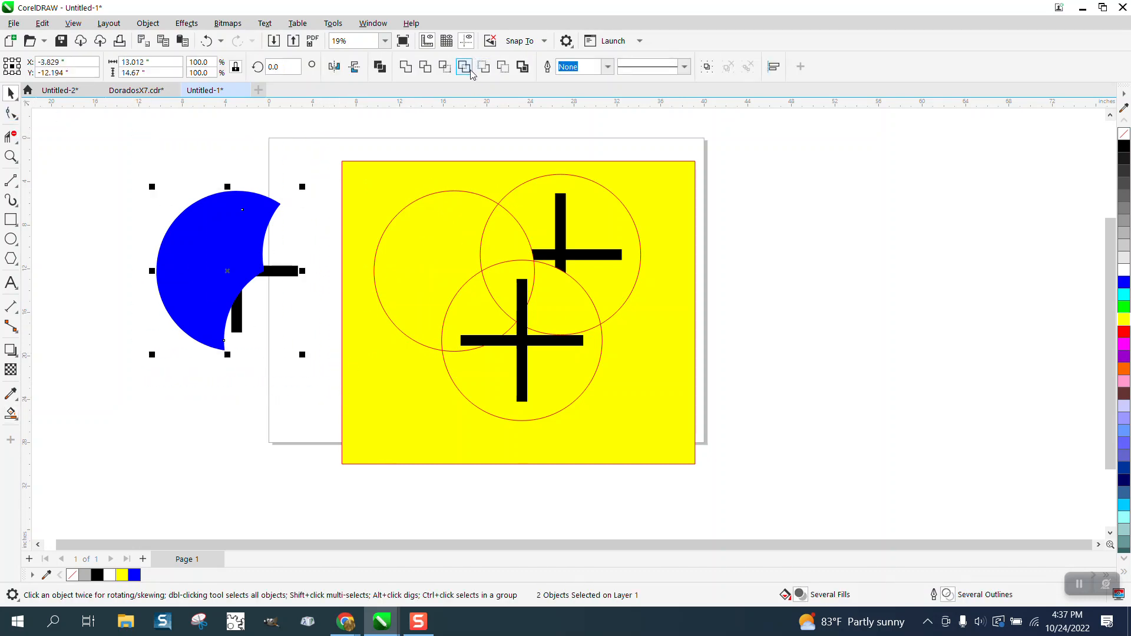
left_click(452, 67)
key("shift+Right")
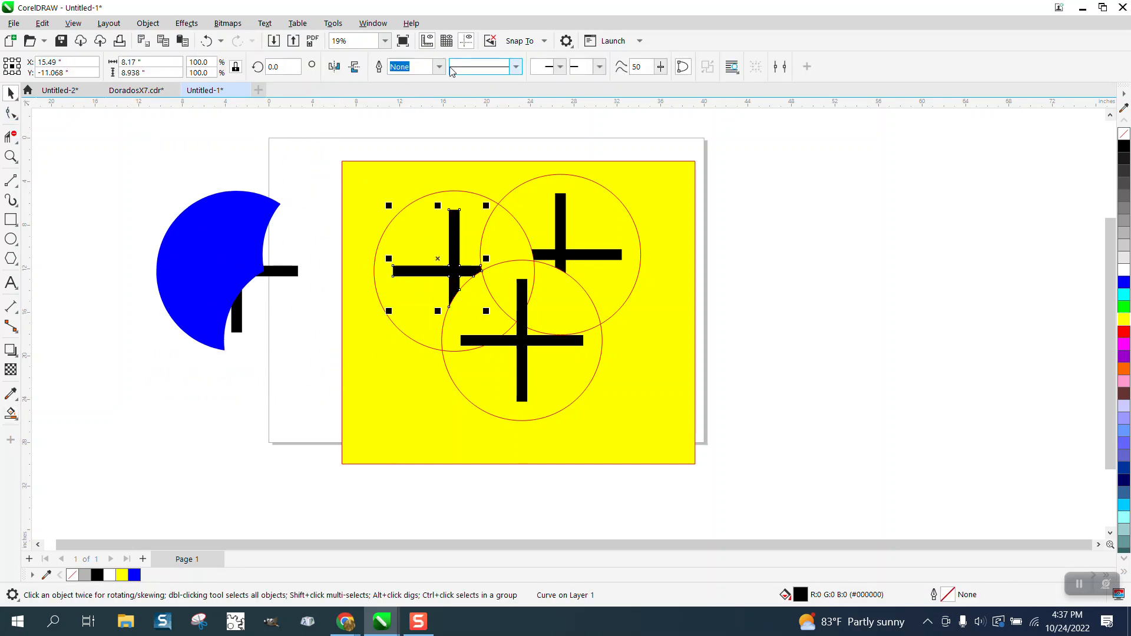
left_click(779, 260)
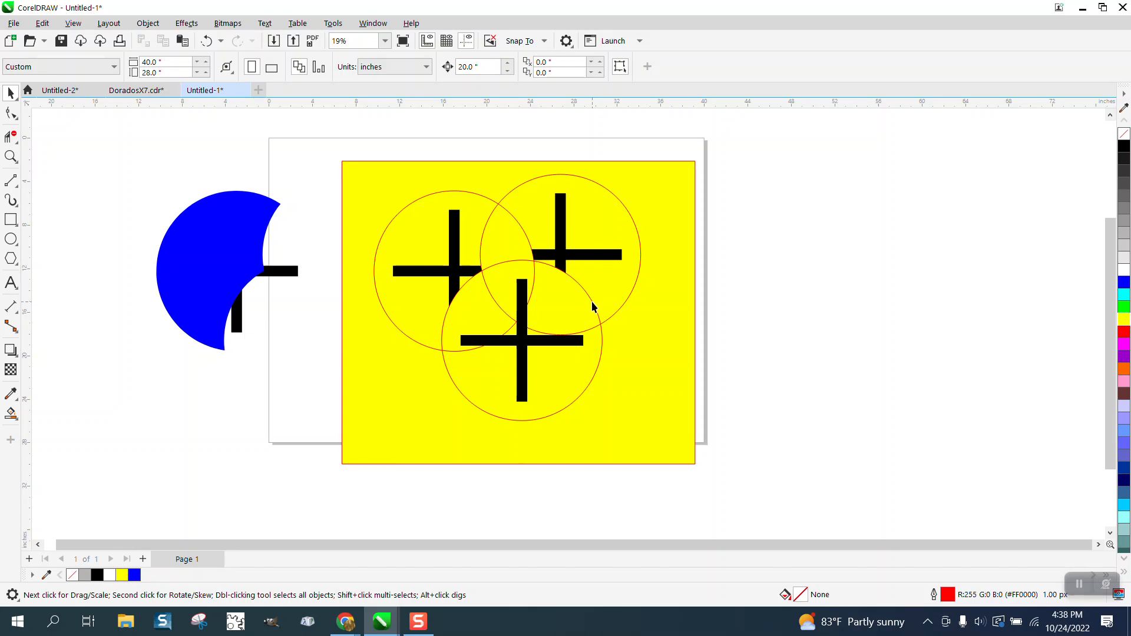
- Clear the upper circles' line segments from inside the lower circle with virtual segment delete, shifting its black cross 20 inches right and back
left_click(526, 346)
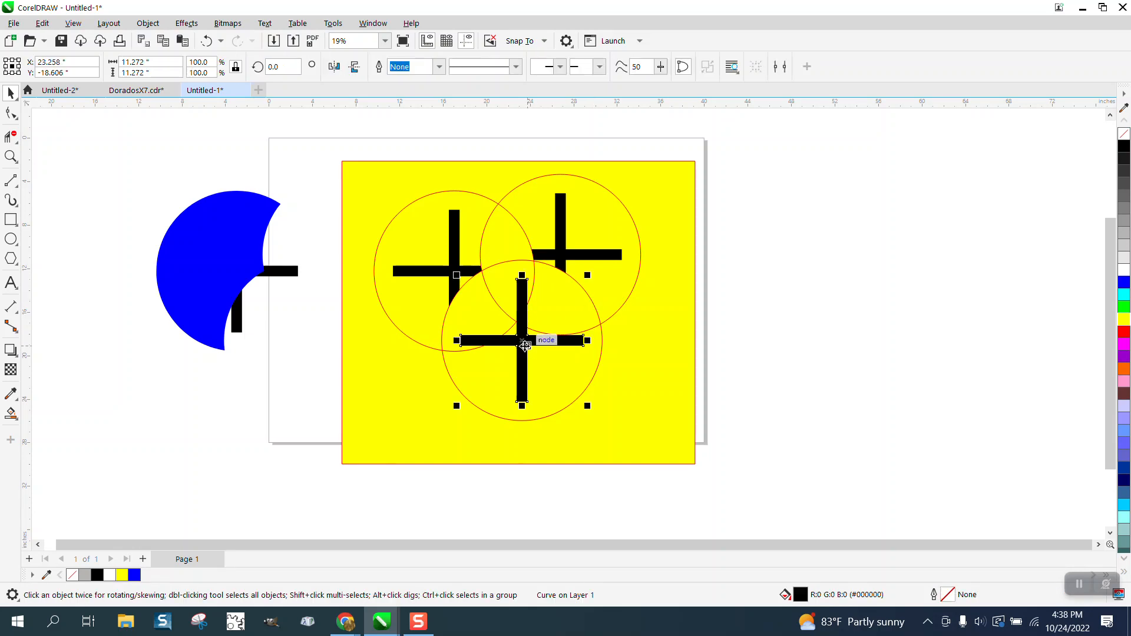
key("Right")
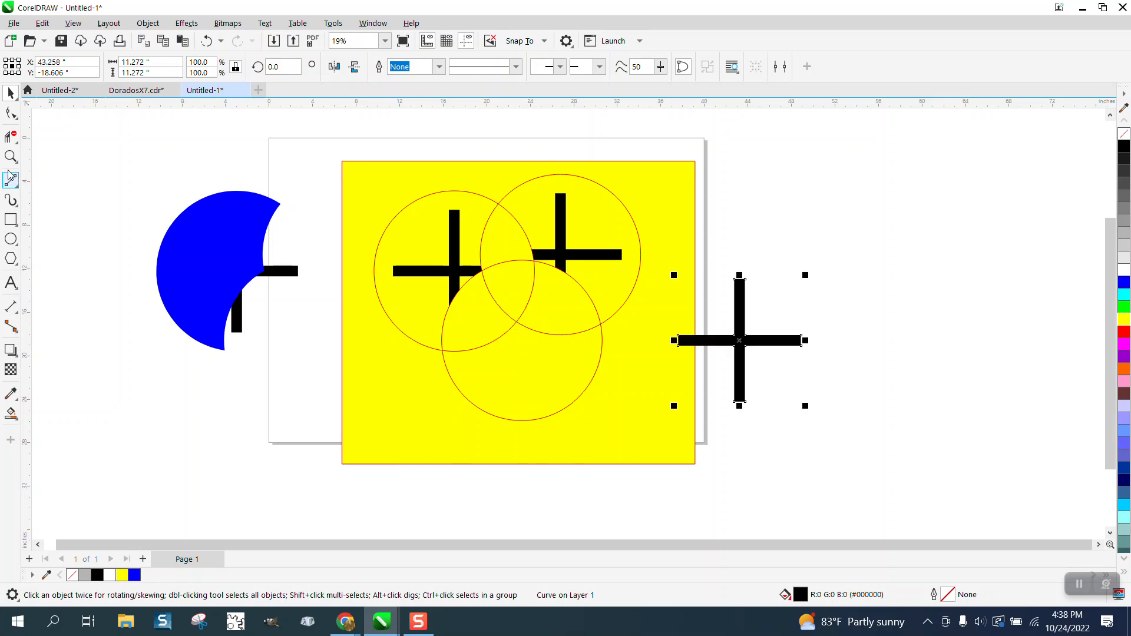
left_click(11, 136)
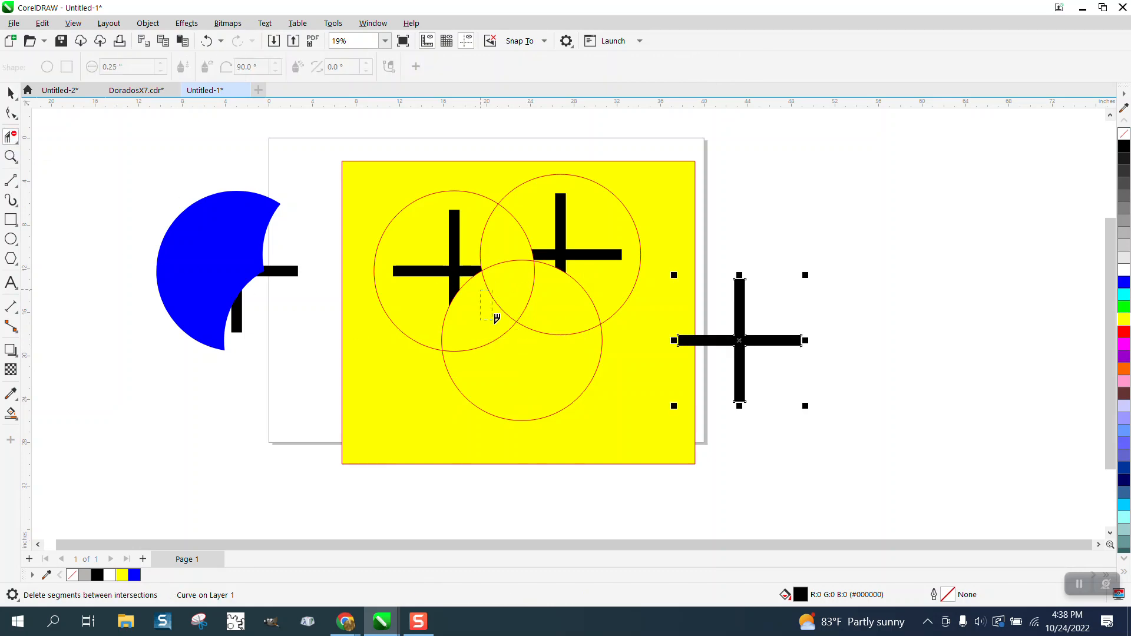
left_click_drag(494, 319, 571, 354)
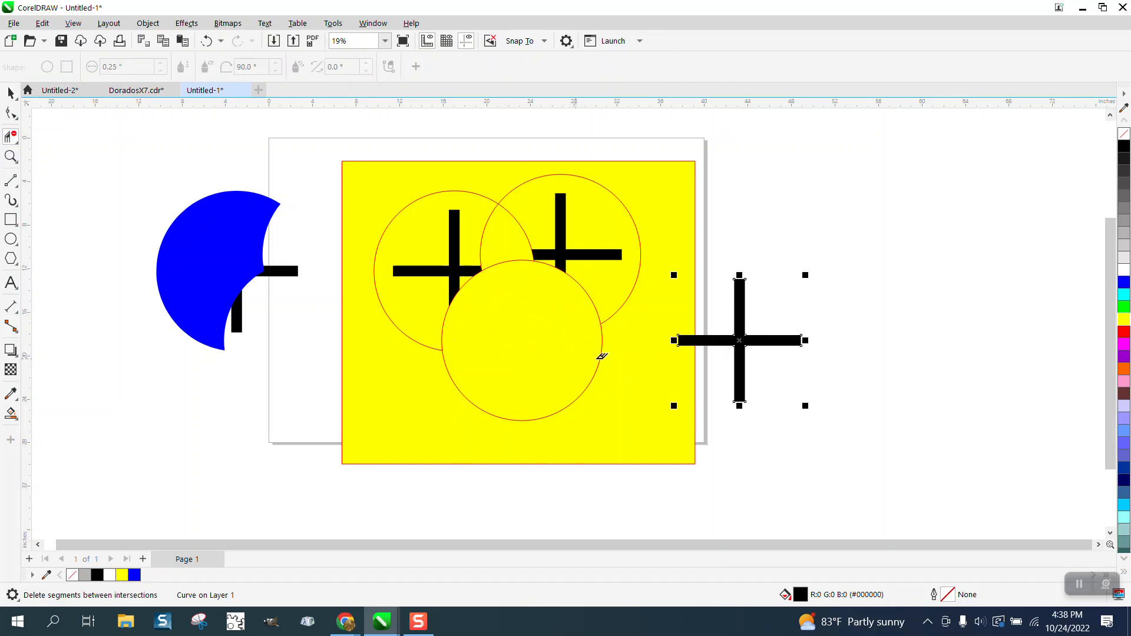
left_click(11, 93)
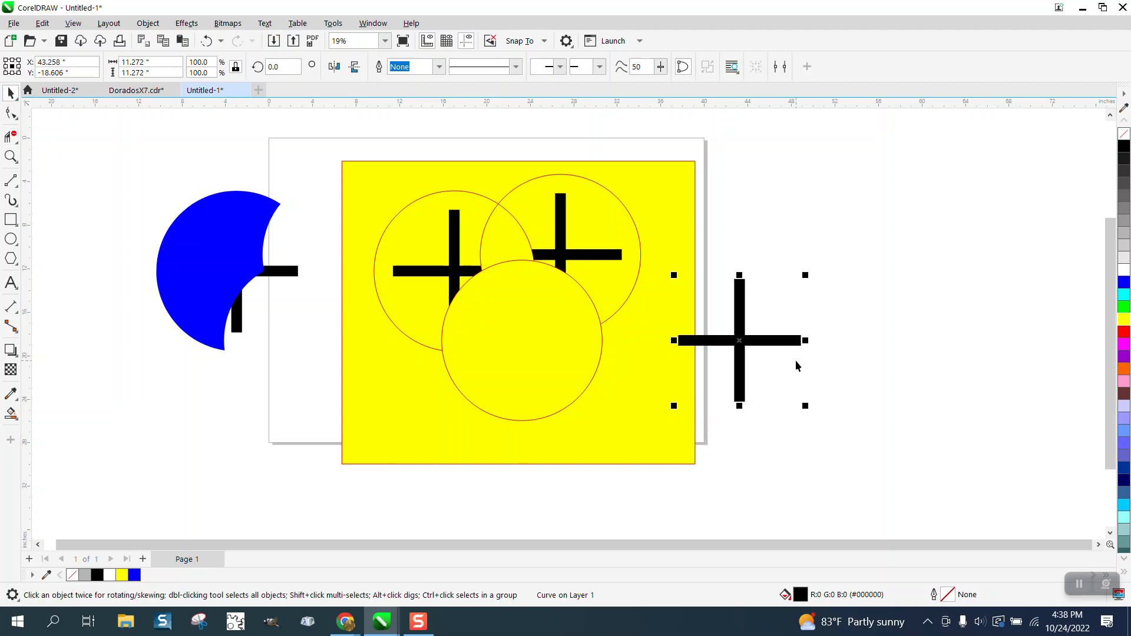
key("Left")
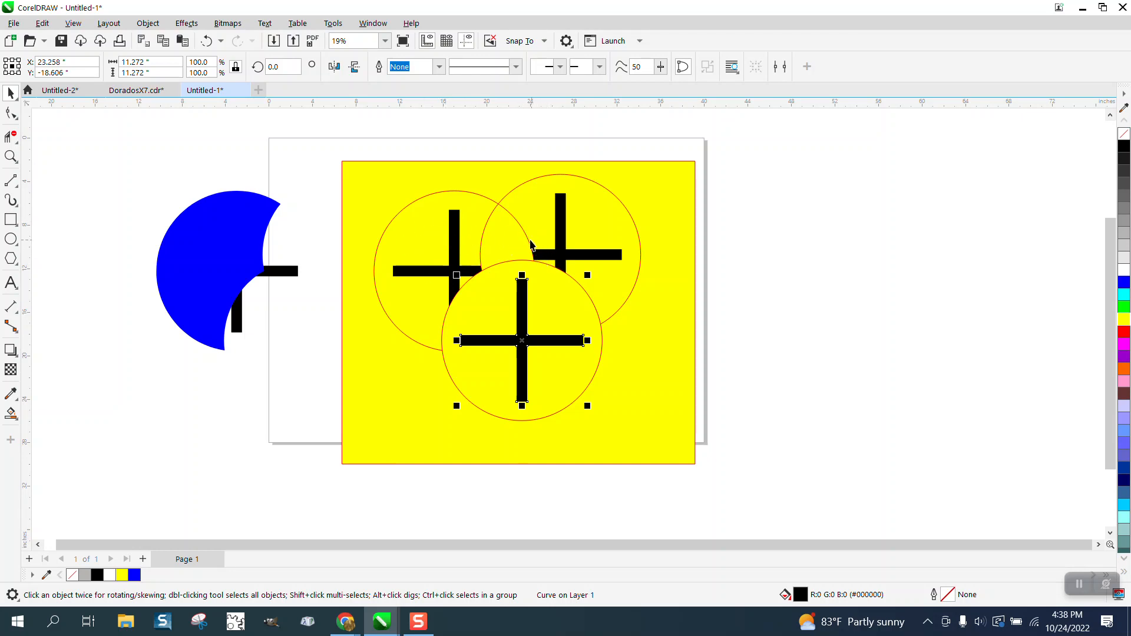
- Delete the upper-right circle's arc inside the upper-left circle, restoring the upper-left circle's own outline
left_click(11, 136)
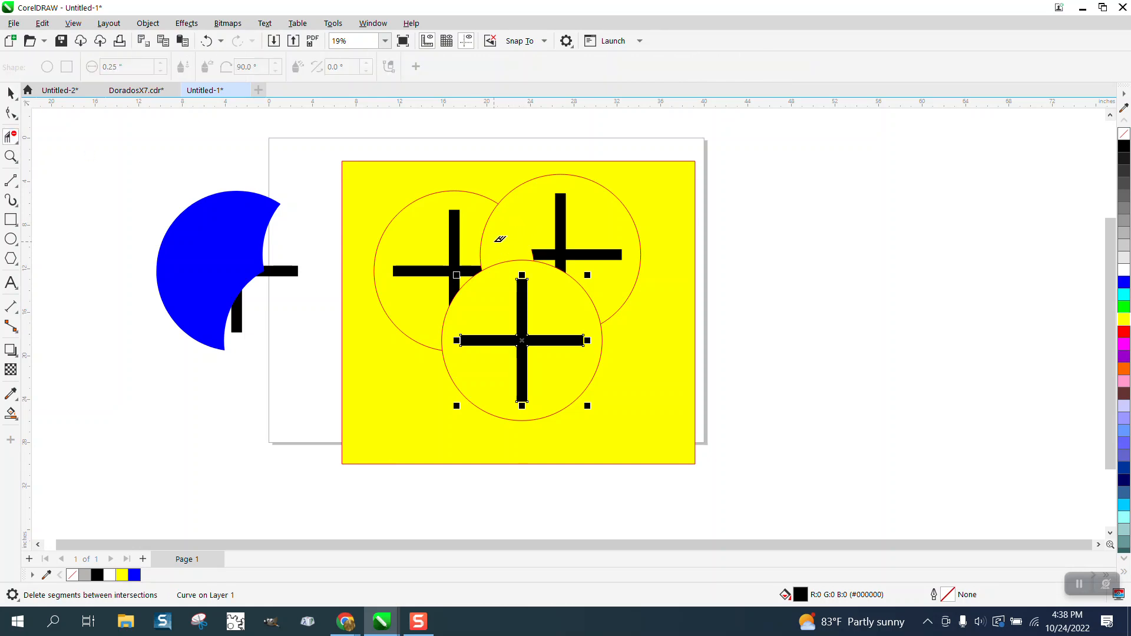
left_click(206, 40)
left_click_drag(477, 223, 509, 244)
left_click(10, 93)
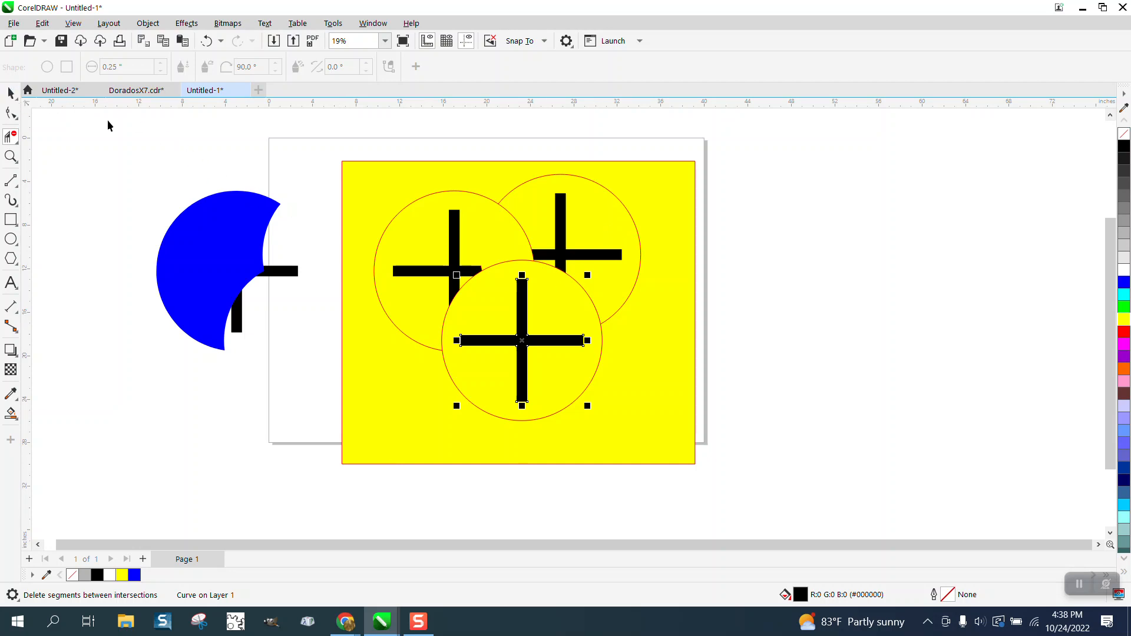
left_click(756, 255)
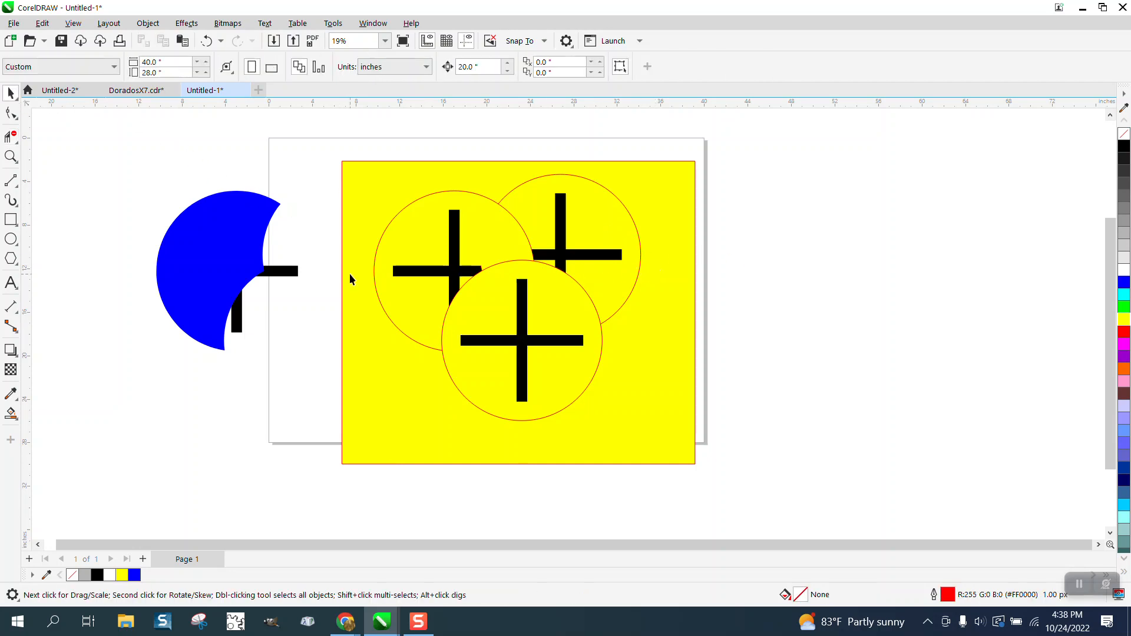
- Check the trimmed cross ends around the overlaps and move the upper-left trimmed cross 40 inches right, off the yellow rectangle
left_click(10, 156)
left_click_drag(460, 257, 547, 311)
right_click(443, 298)
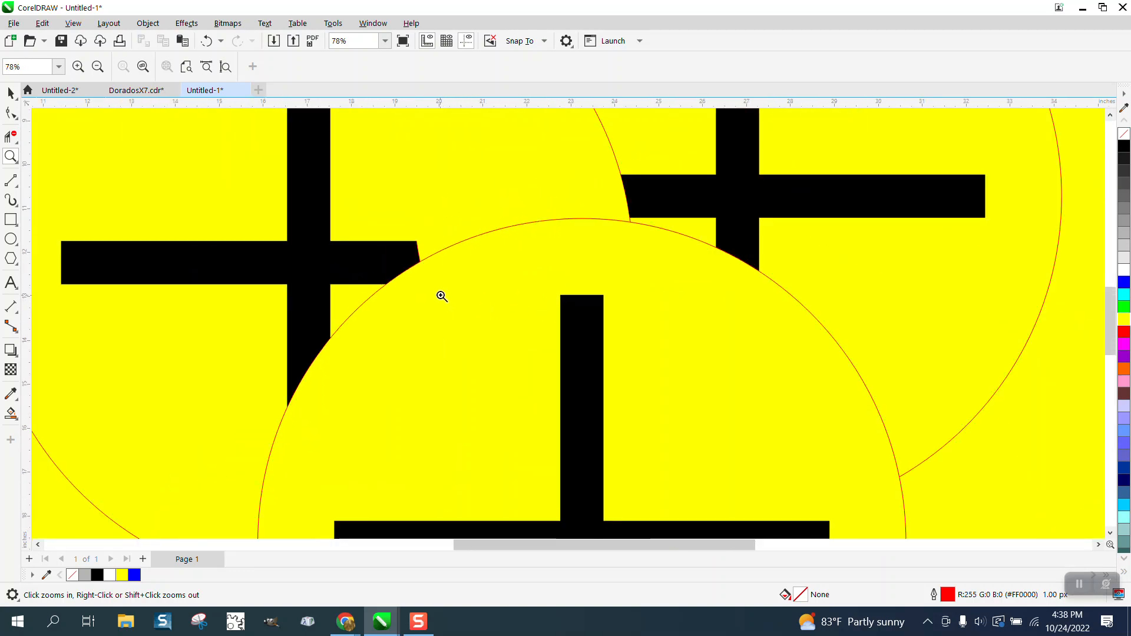
right_click(437, 291)
right_click(439, 292)
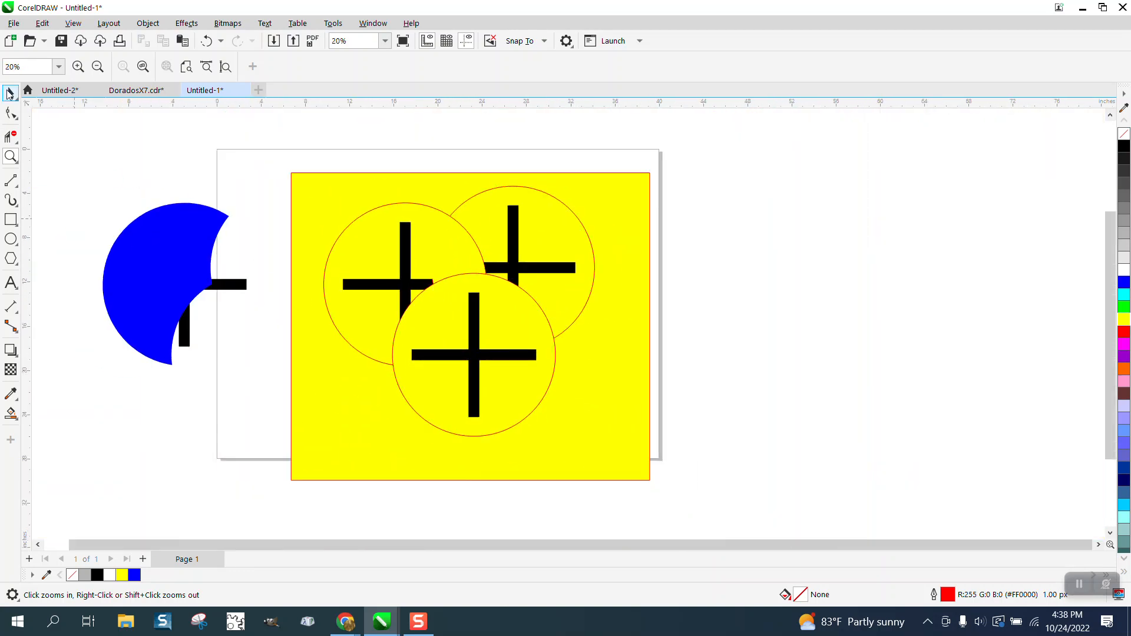
left_click(10, 93)
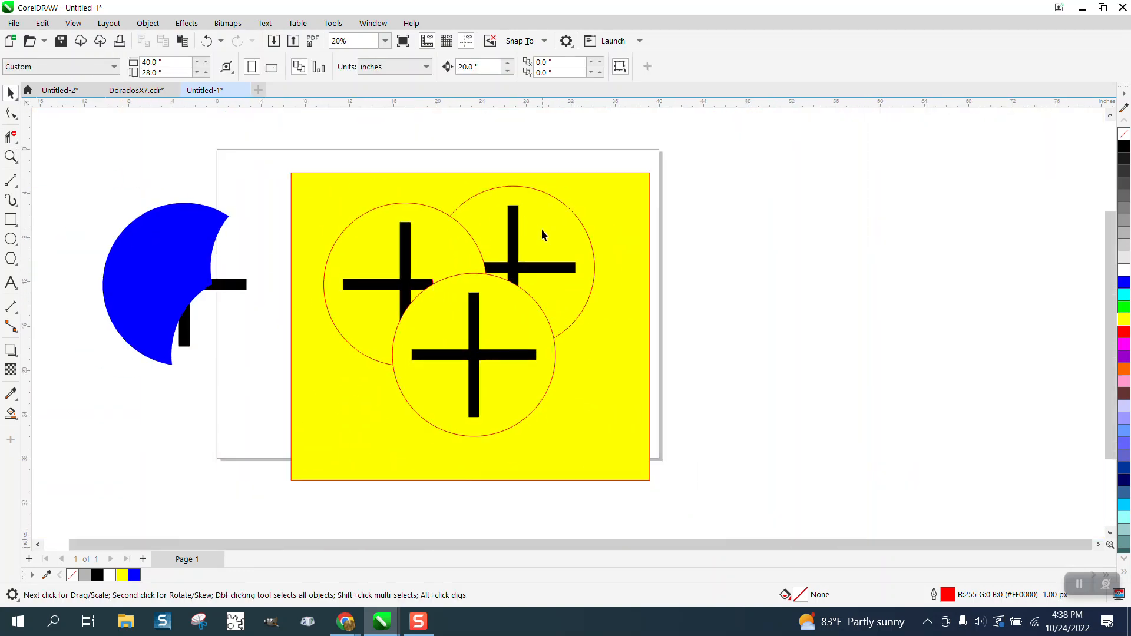
left_click(417, 286)
key("Right")
key("Right")
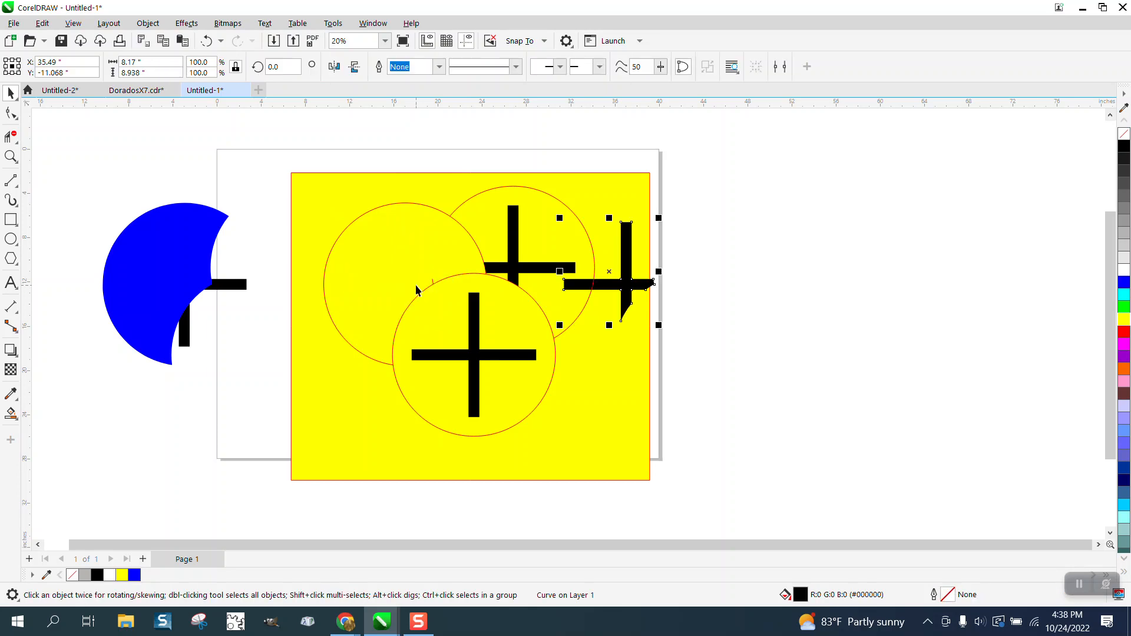
- Move the full black cross 20 inches right into the upper-left circle and delete the leftover blue shape
left_click(245, 289)
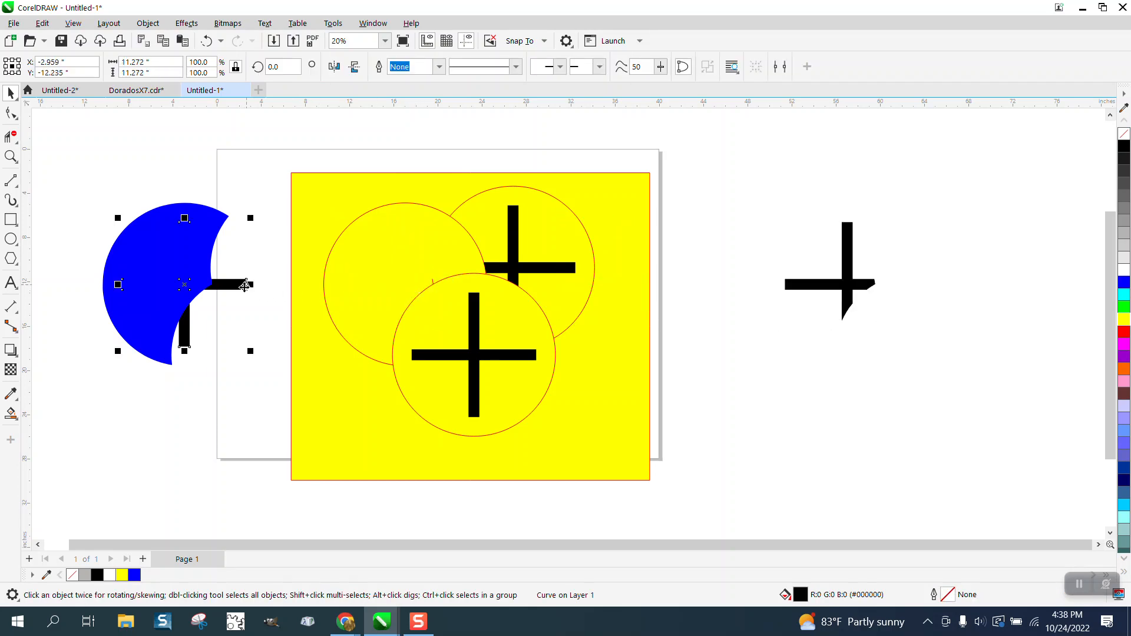
key("Right")
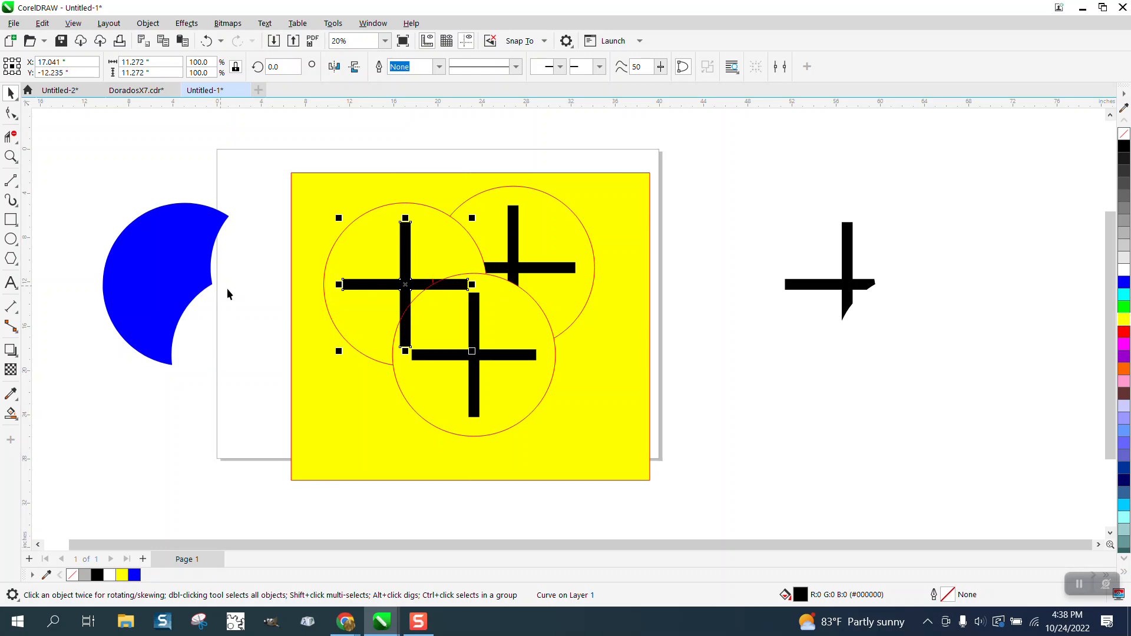
key("Delete")
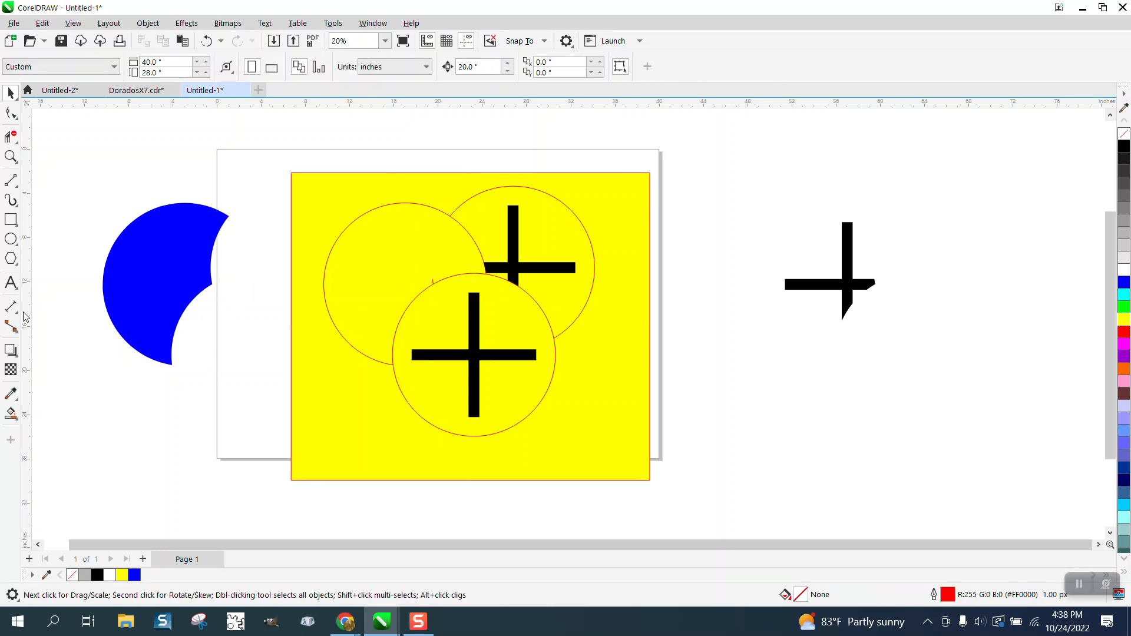
left_click(207, 40)
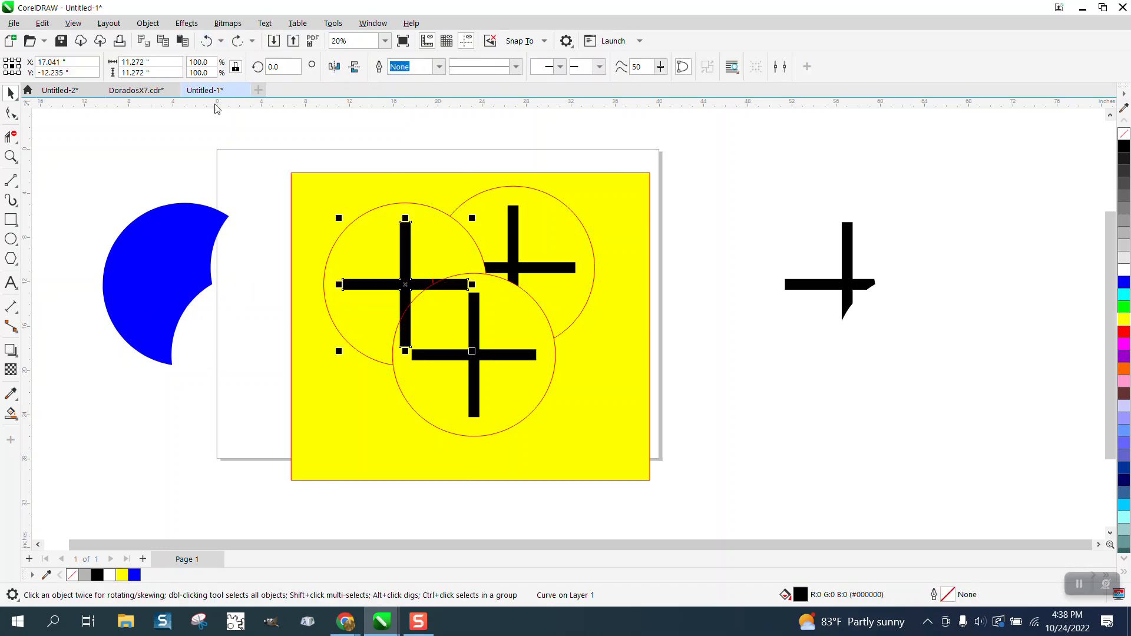
left_click(171, 255)
key("Delete")
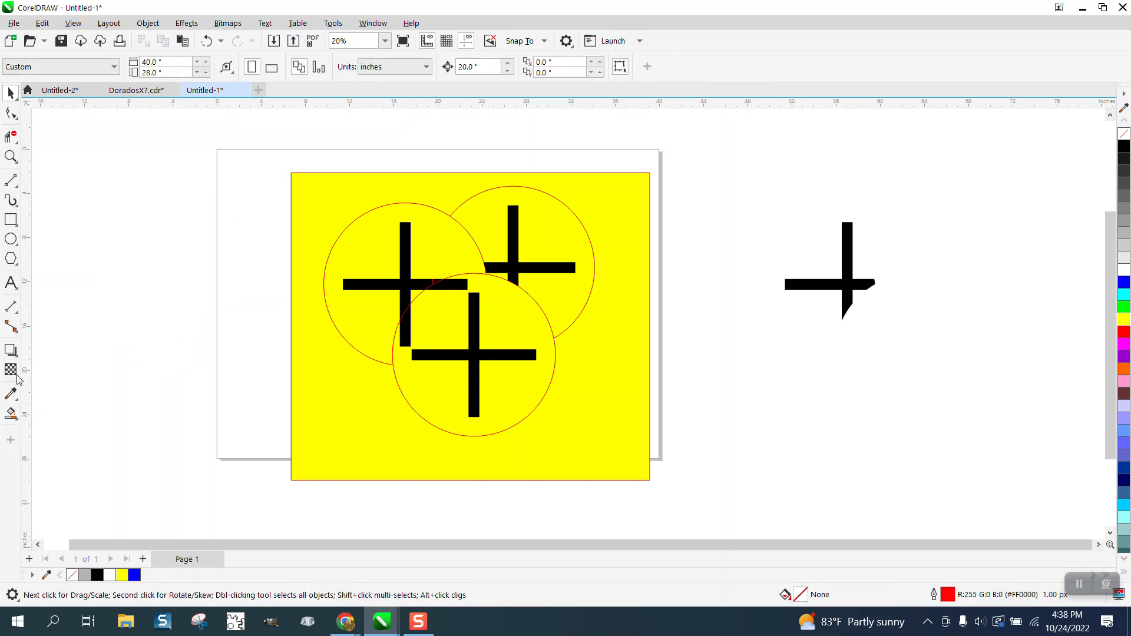
- Try to smart-fill the upper-left circle's visible region with the cross in place and move the blue fill 20 inches left
left_click(11, 413)
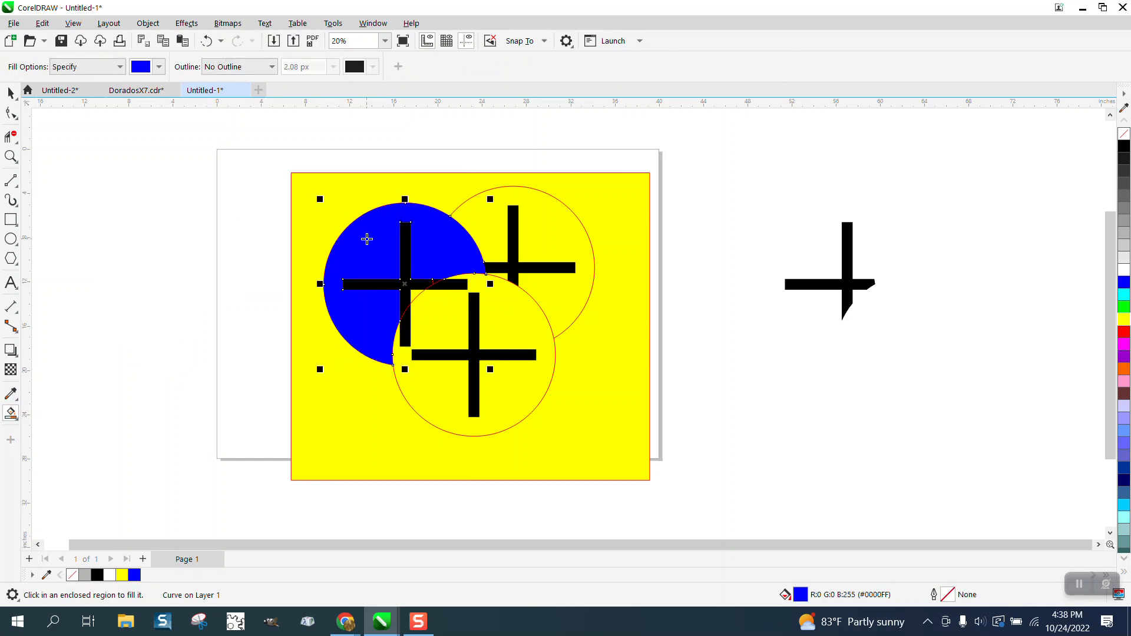
key("Left")
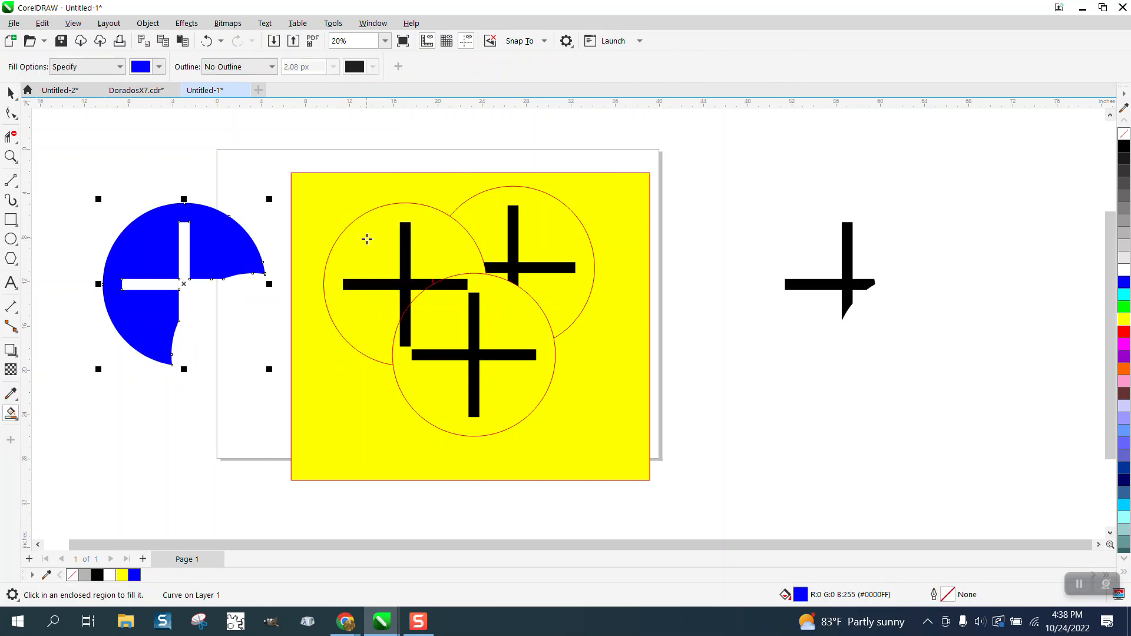
left_click(206, 42)
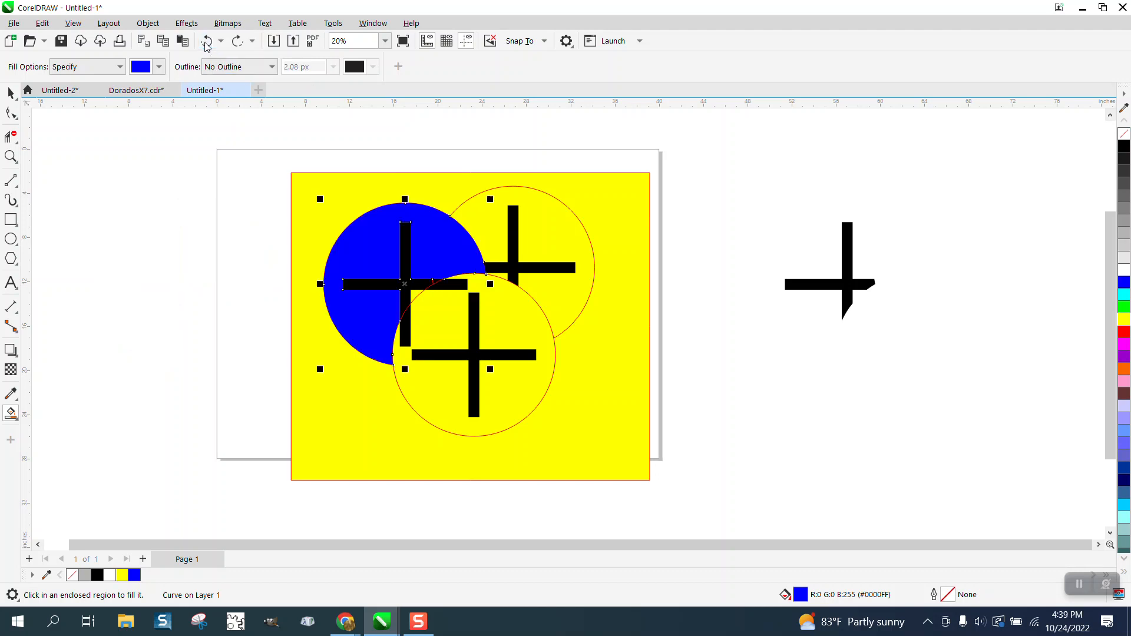
left_click(206, 41)
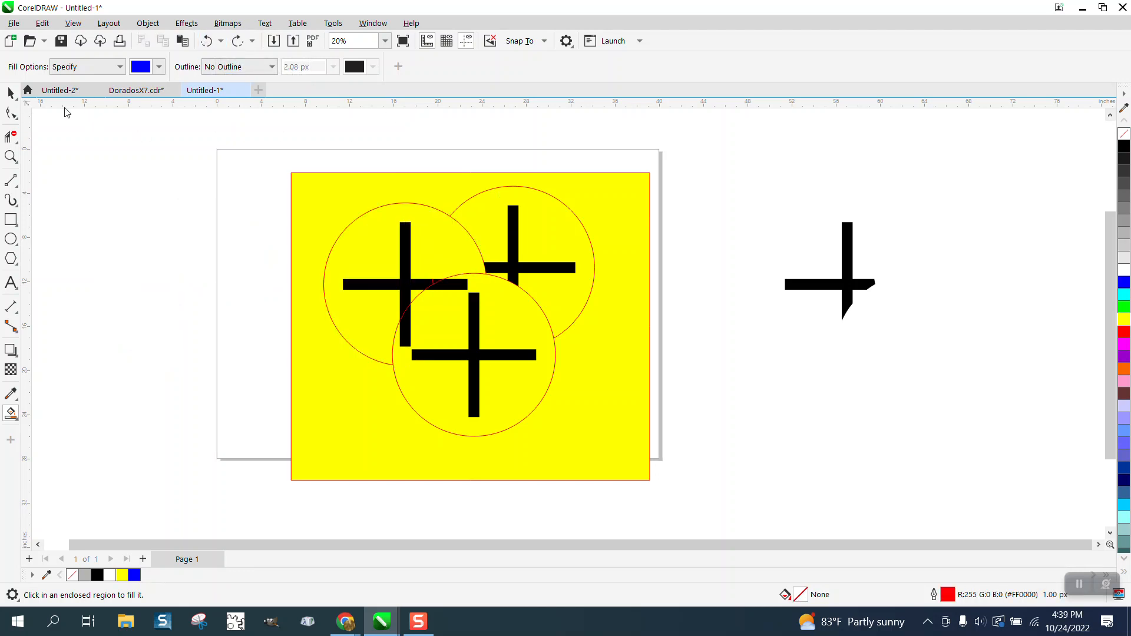
- Move the full black cross 20 inches left, and smart-fill the cleaned-up upper-left circle region blue, placing the fill 20 inches left over the cross
left_click(12, 94)
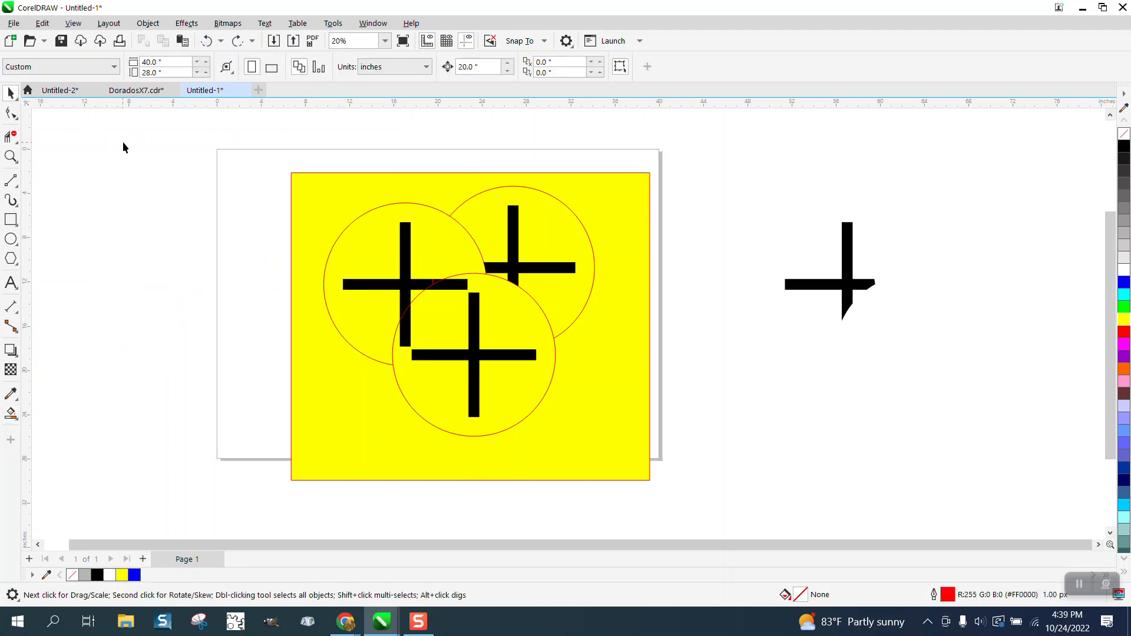
left_click(403, 249)
left_click_drag(403, 250, 182, 249)
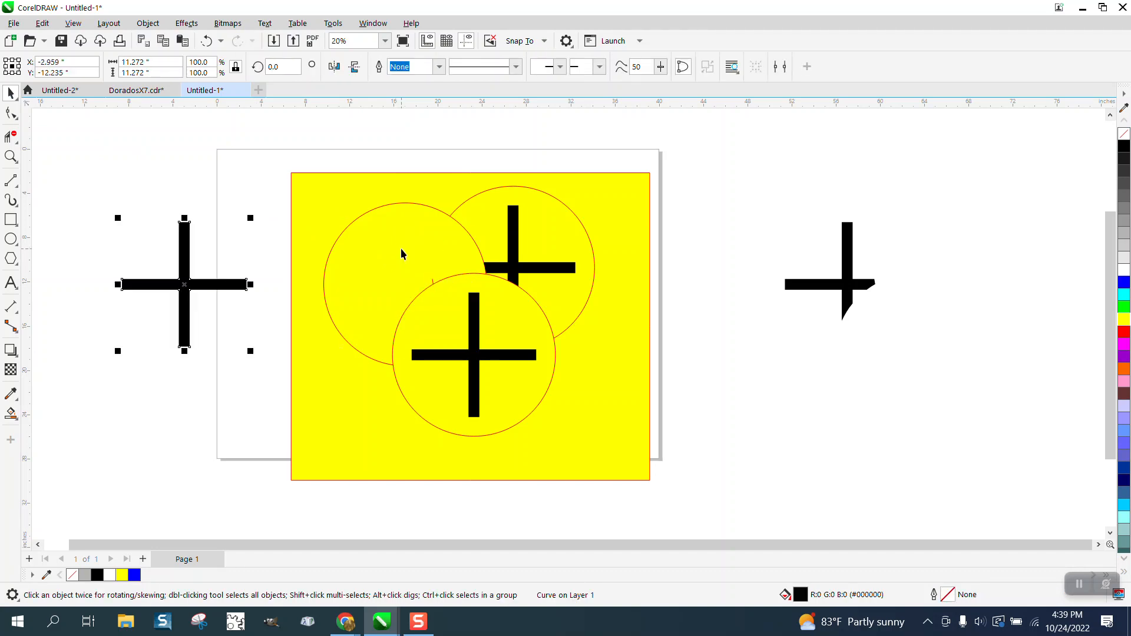
left_click(10, 414)
left_click(331, 264)
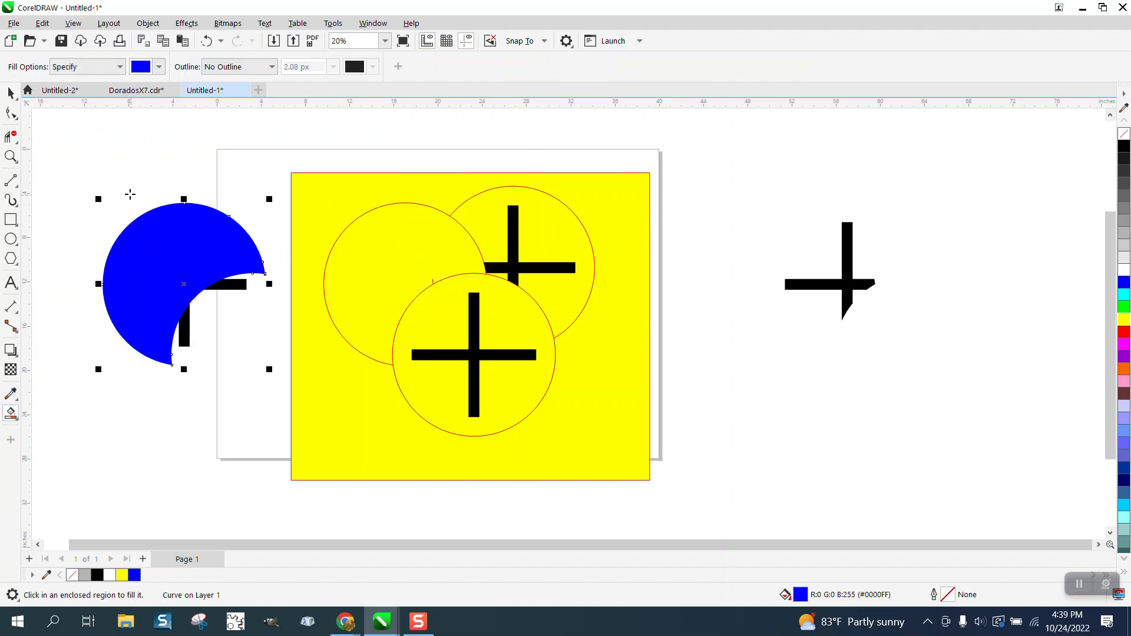
- Intersect the new blue shape with the full black cross and place the resulting piece 20 inches right, inside the upper-left circle
left_click(11, 93)
left_click_drag(66, 144, 284, 391)
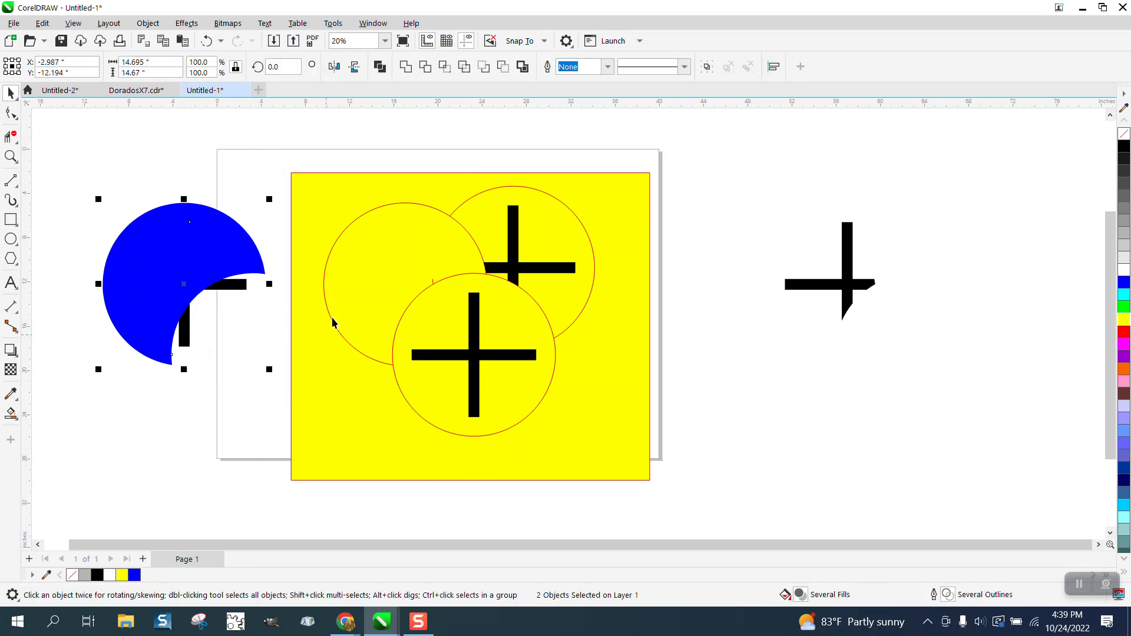
left_click(443, 69)
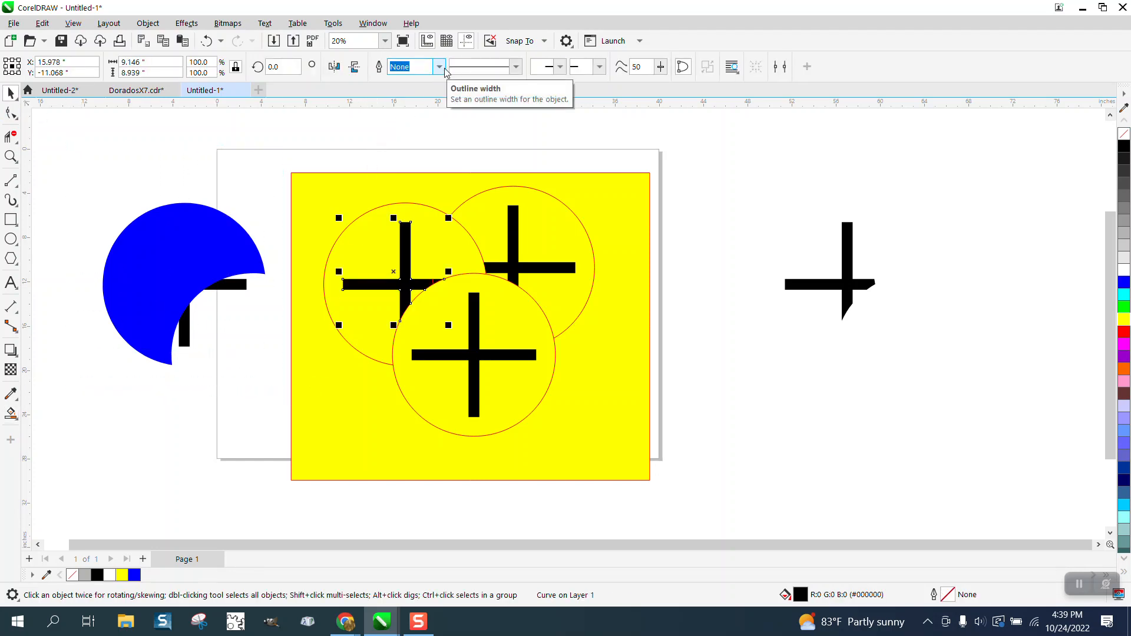
- Delete the leftover blue shape and full black cross left of the yellow rectangle, and the spare trimmed cross to its right
left_click(715, 272)
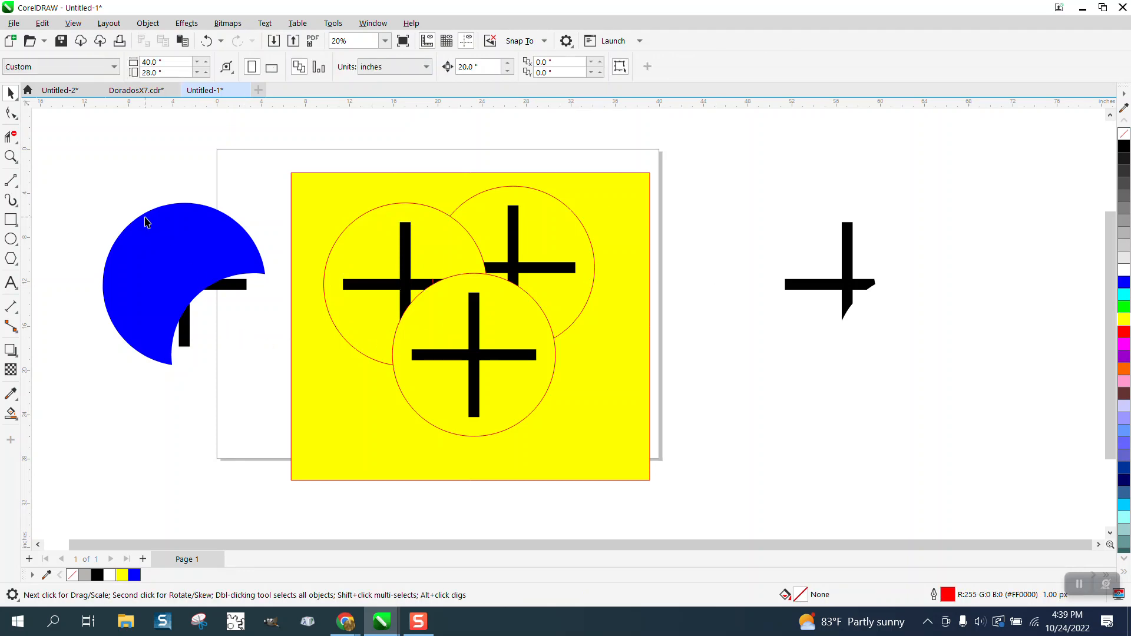
left_click_drag(103, 171, 278, 387)
key("Delete")
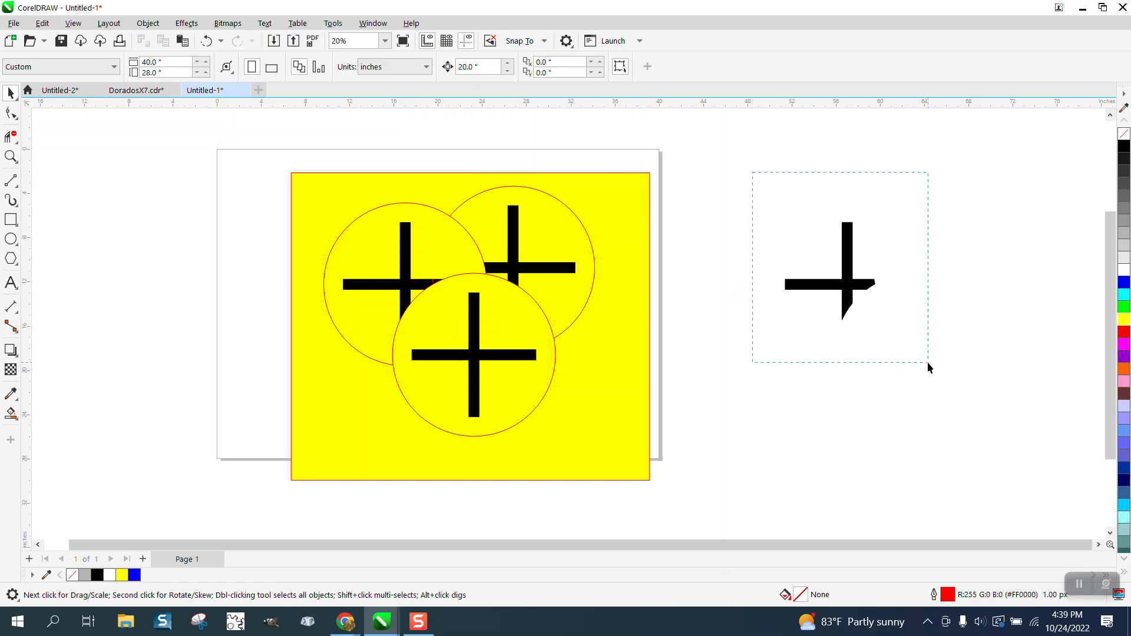
left_click_drag(927, 362, 926, 360)
key("Delete")
left_click(11, 156)
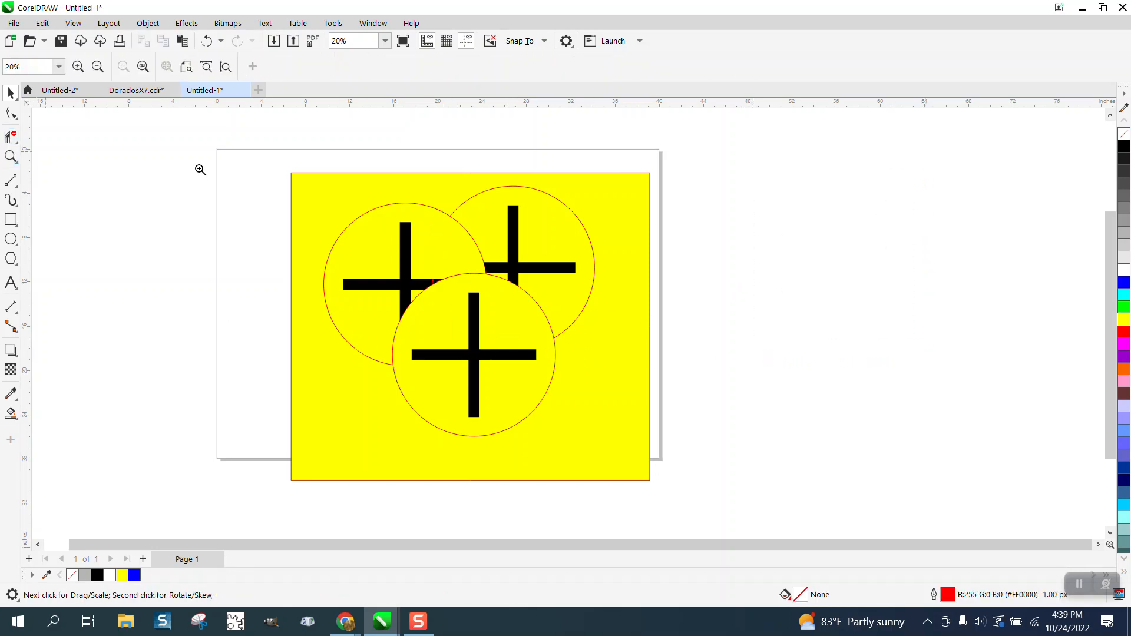
left_click_drag(305, 171, 734, 502)
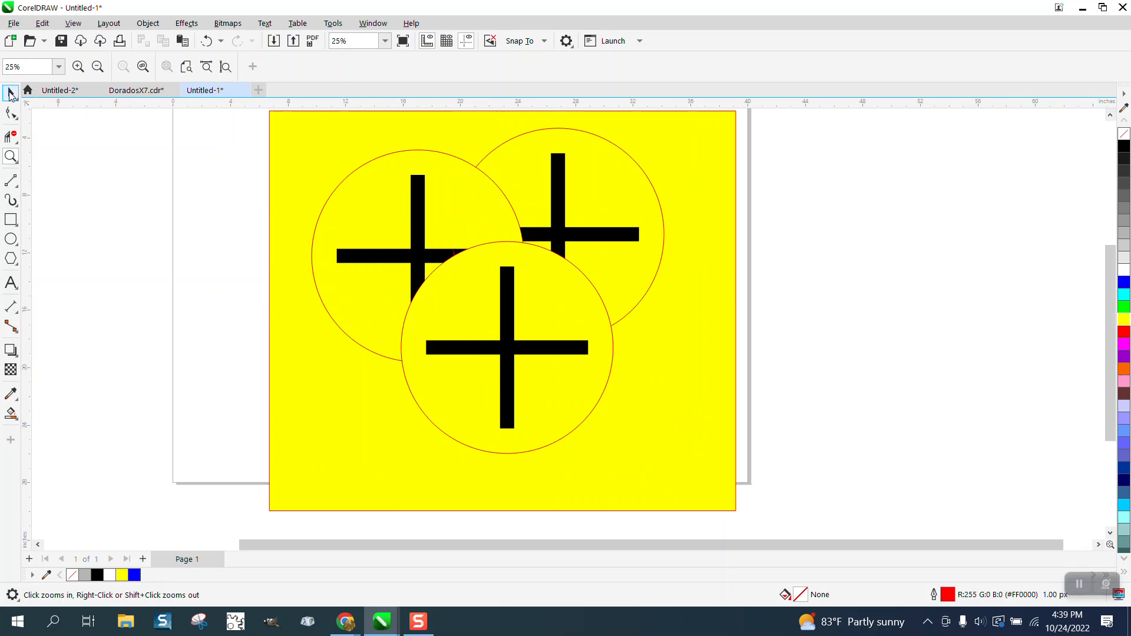
left_click(11, 93)
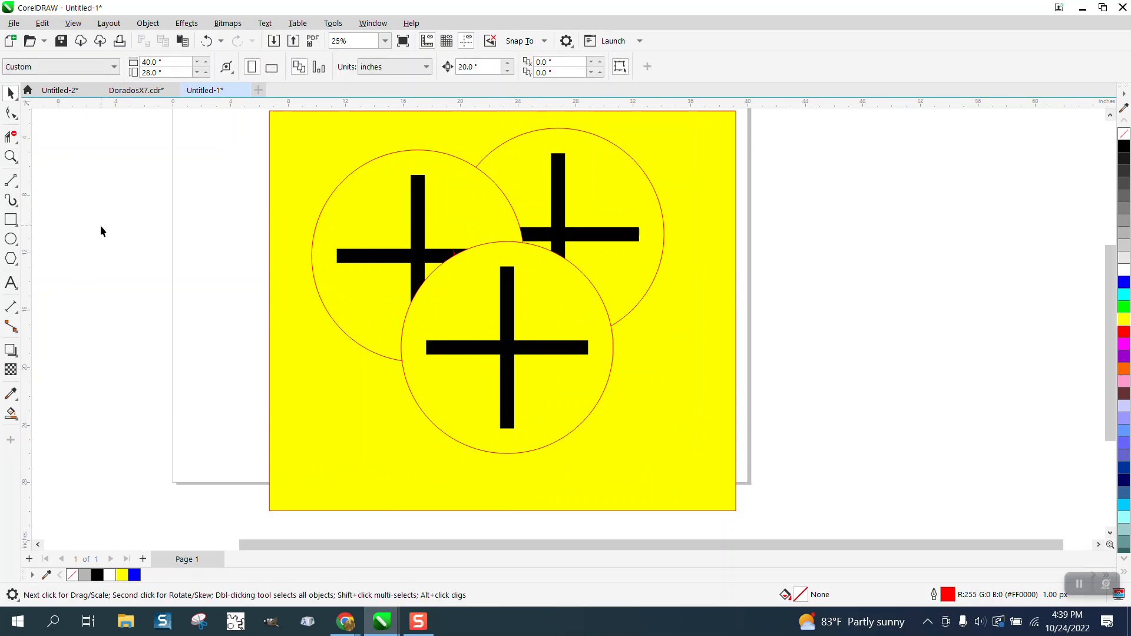
scroll(101, 232, "down", 1)
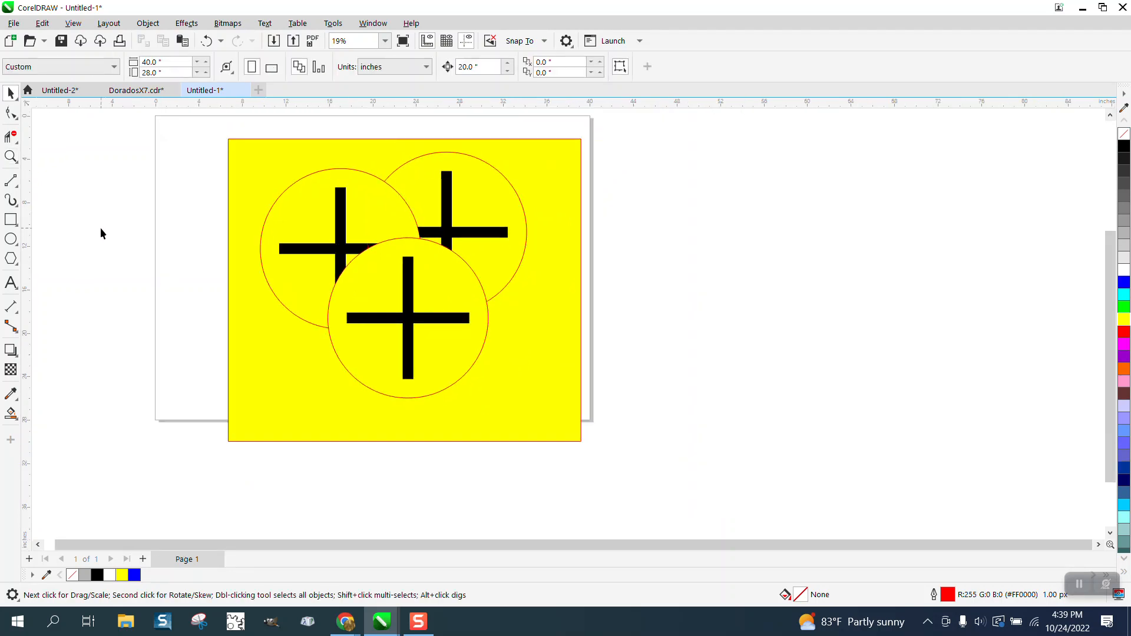